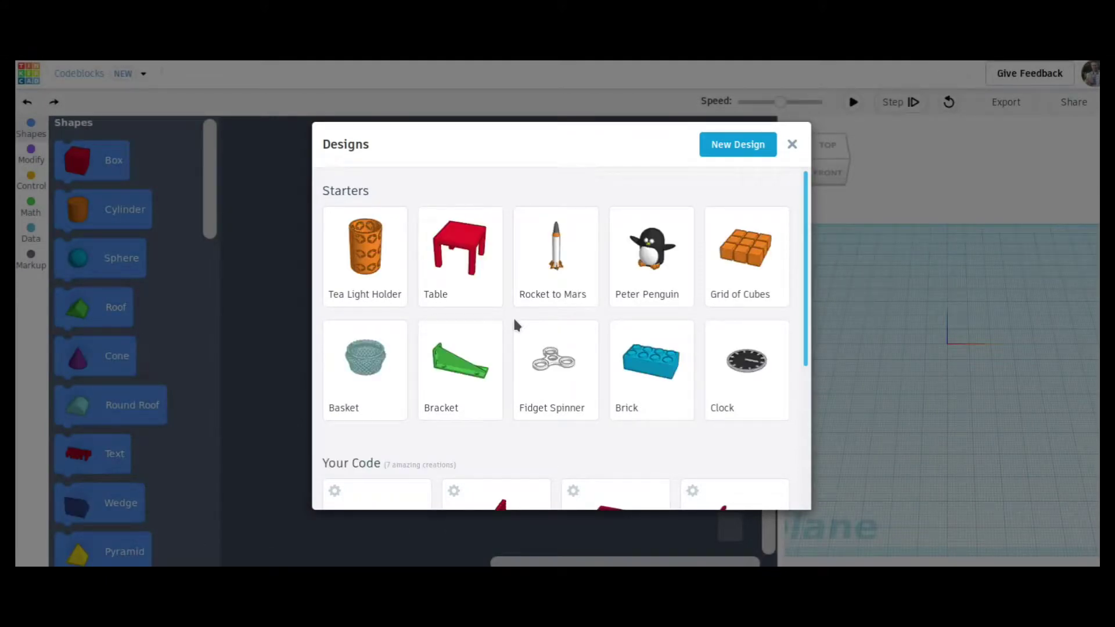
Scroll down to Your Code and open the Brick Building design card
scroll(527, 320, down, 3)
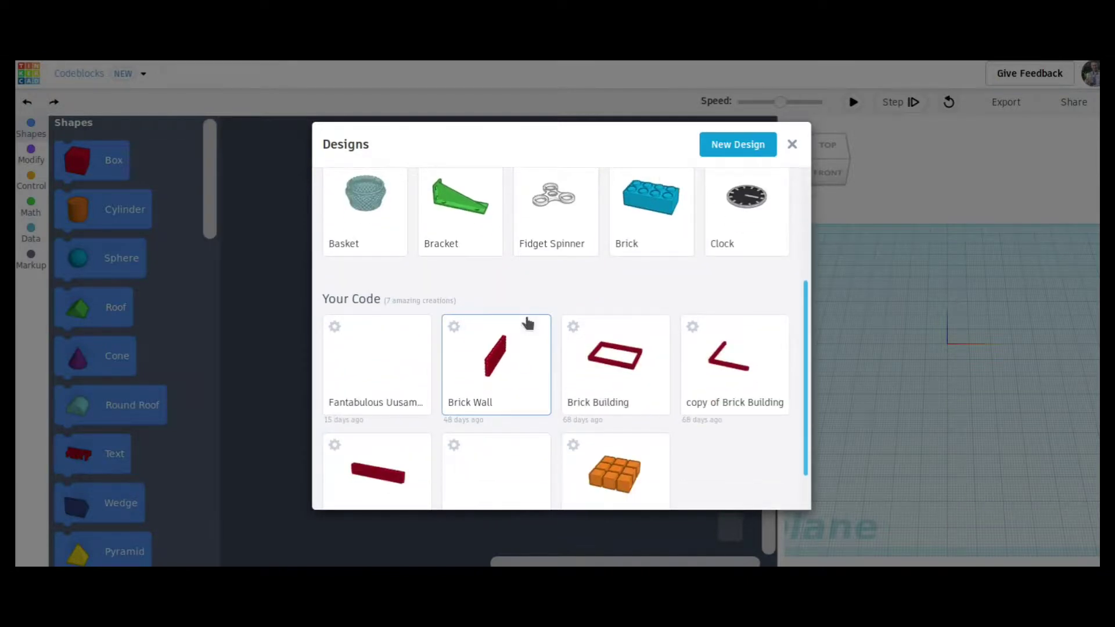
scroll(527, 323, down, 1)
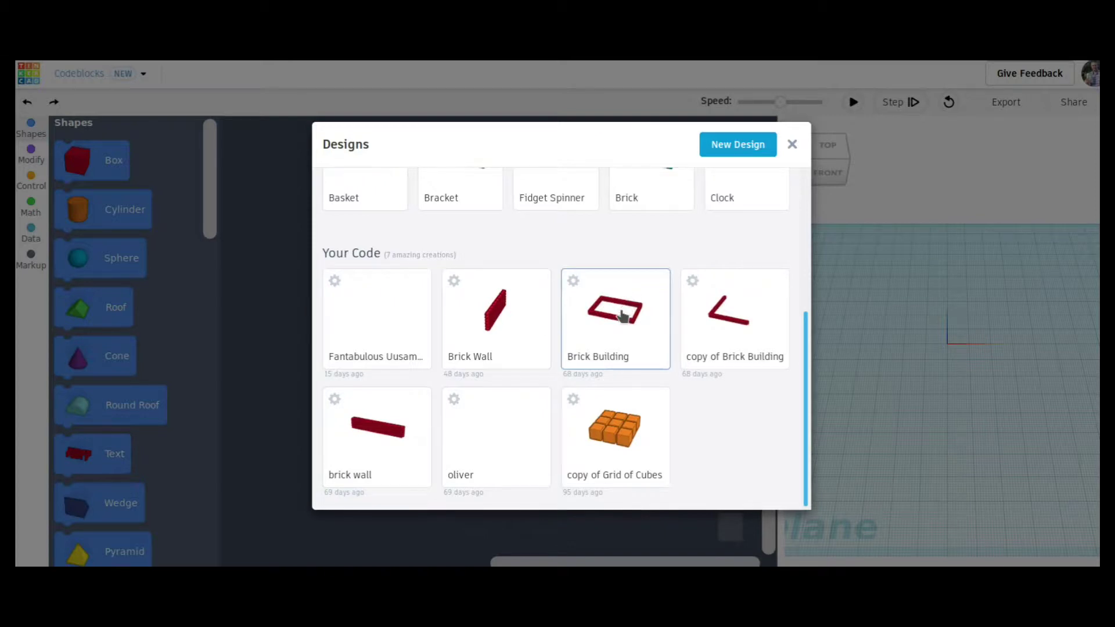
click(618, 317)
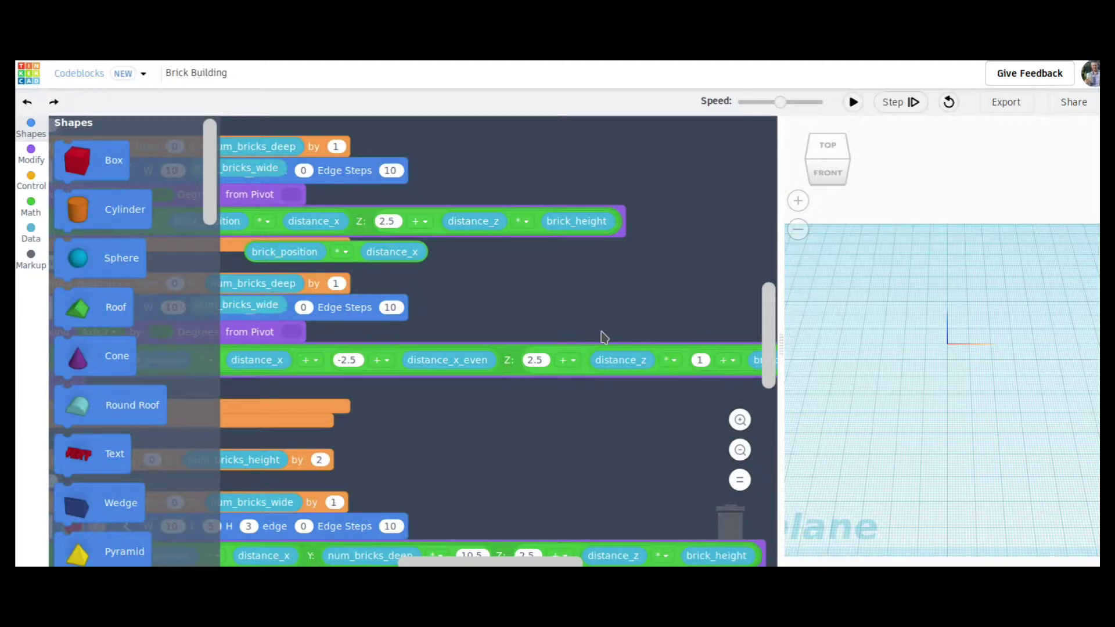
Scroll the code area back to the Create Variable blocks at the top of the script
drag(441, 562, 336, 562)
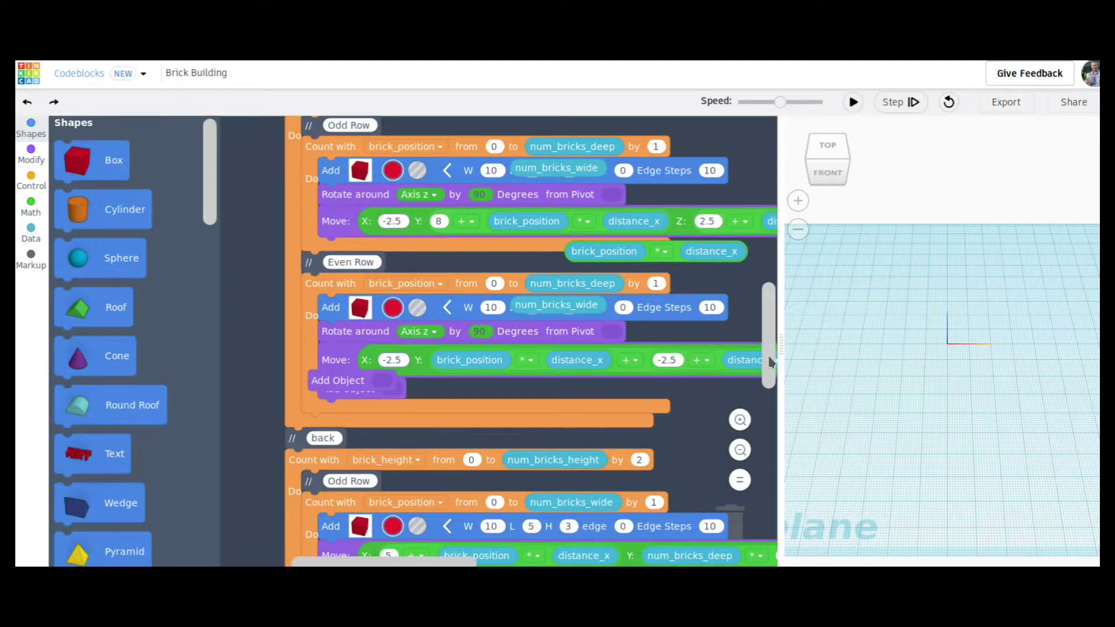
drag(769, 361, 775, 254)
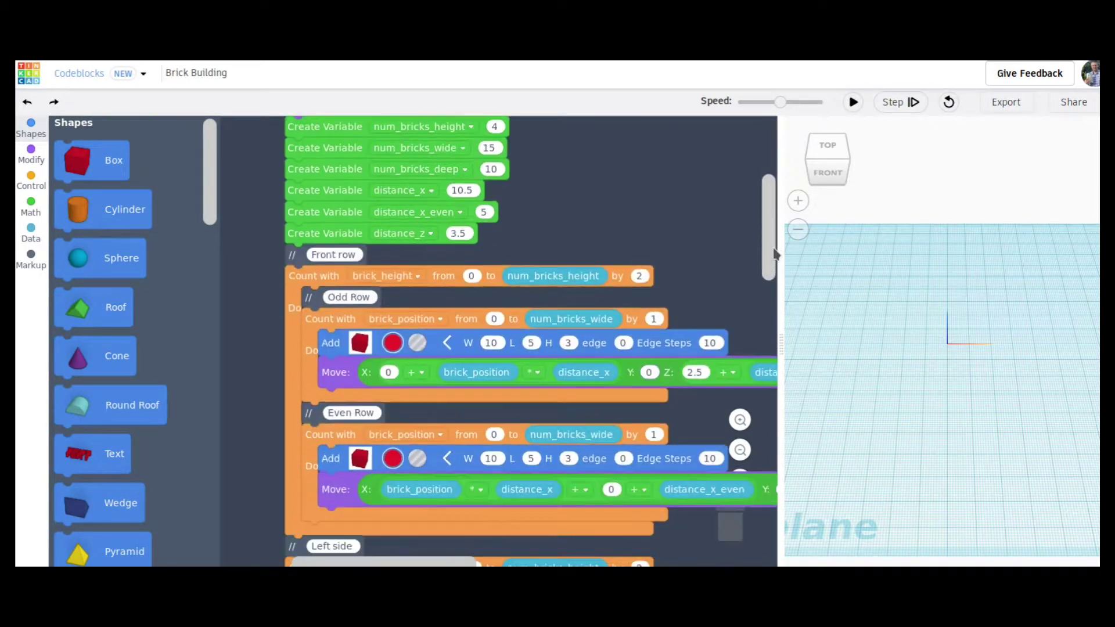
Run the Brick Building code at maximum speed and zoom out twice to see the wall
click(852, 102)
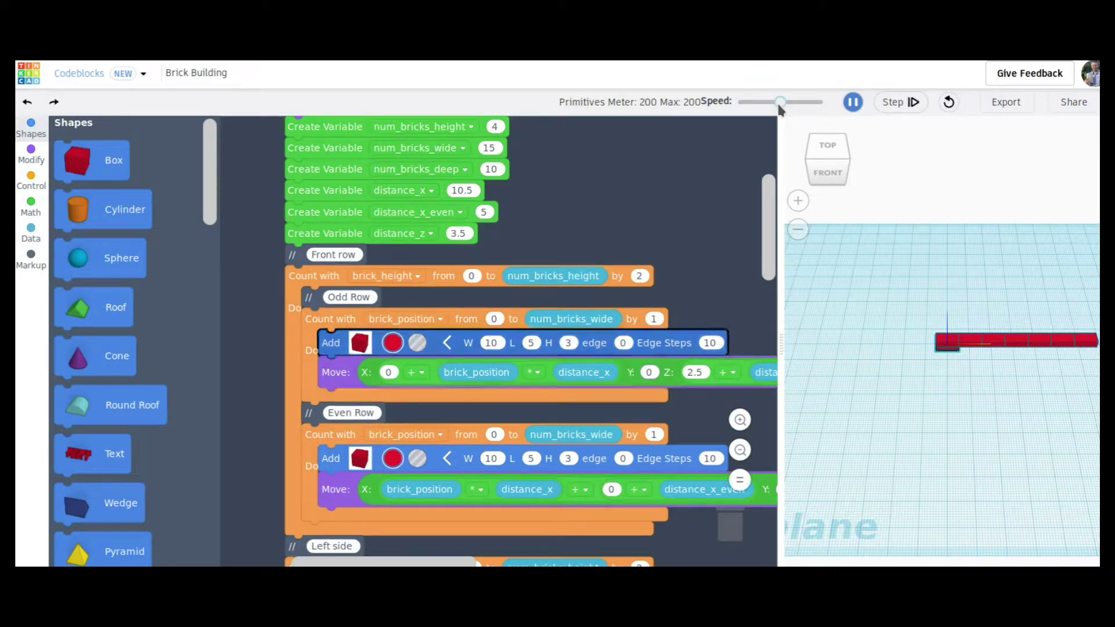
drag(779, 102, 822, 103)
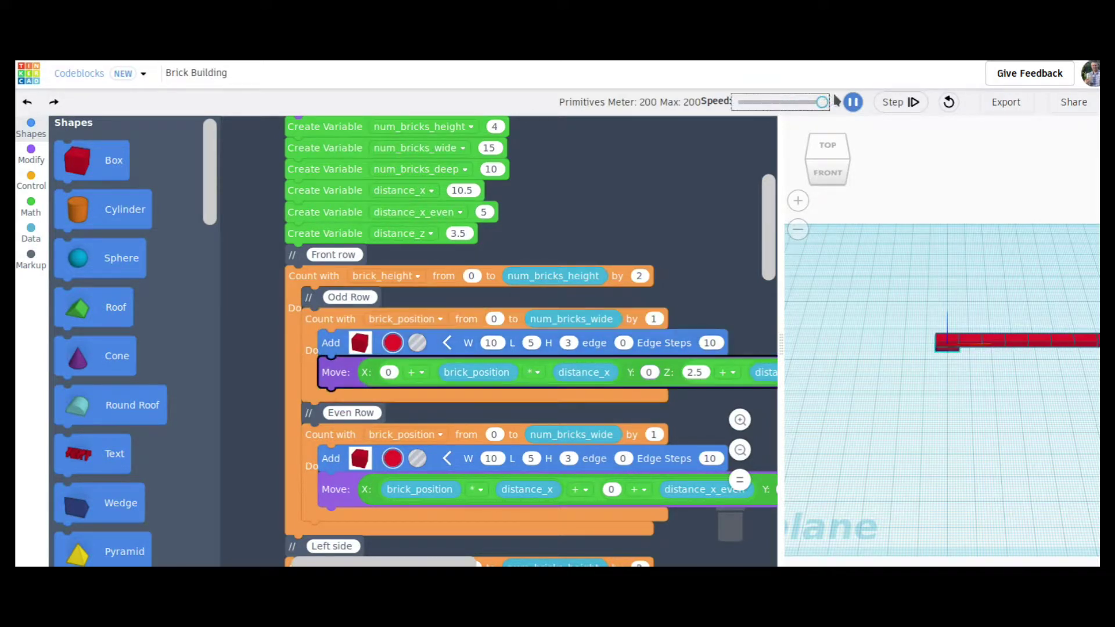
click(797, 230)
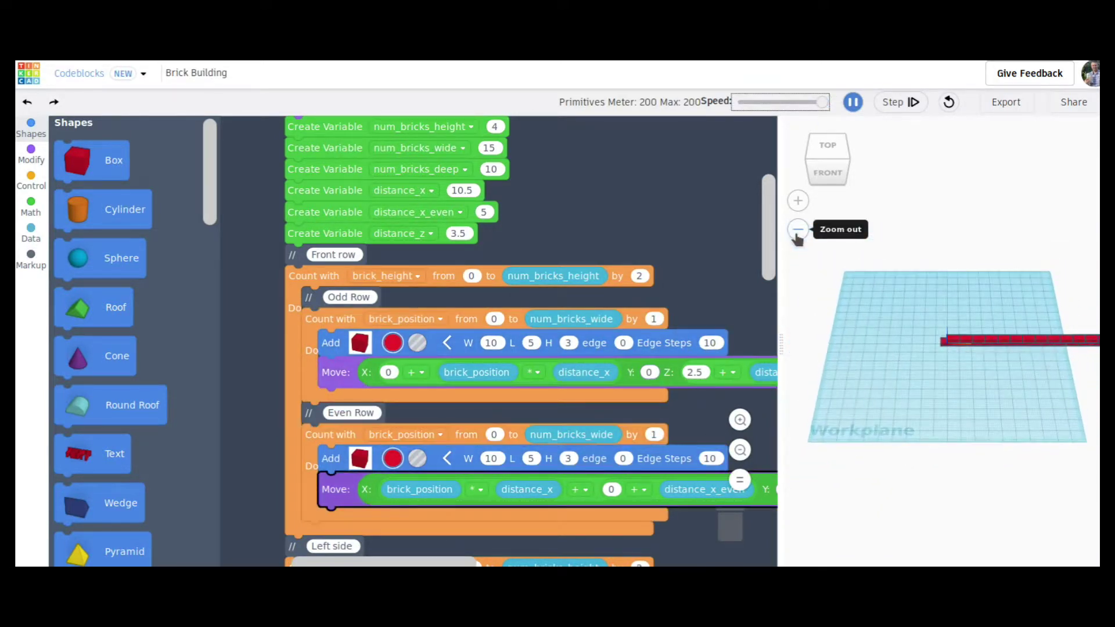
click(797, 230)
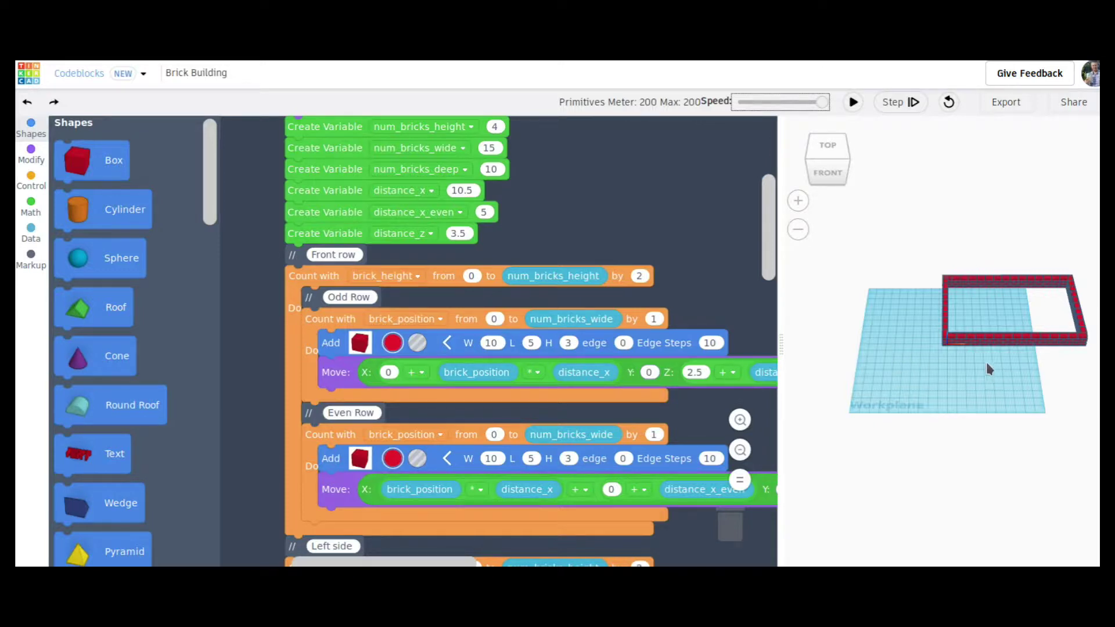
Orbit to a low front view and zoom in on the red brick walls
mouse_move(985, 360)
right_down()
mouse_move(996, 309)
mouse_move(1014, 339)
mouse_move(976, 377)
mouse_move(990, 376)
right_up()
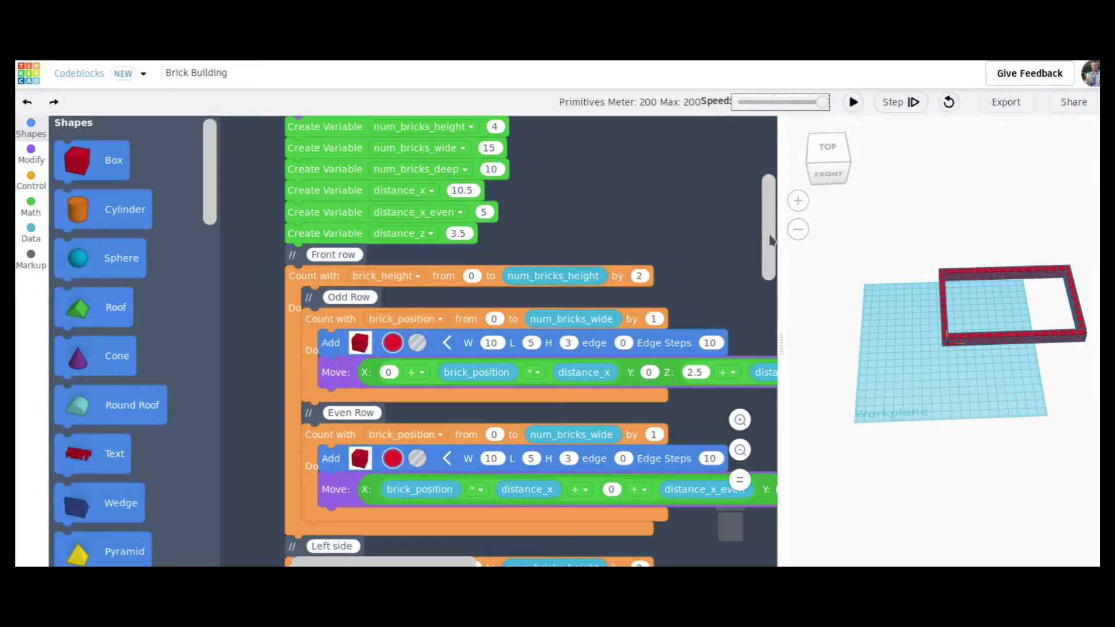
mouse_move(769, 240)
mouse_down()
mouse_move(767, 199)
mouse_move(764, 221)
mouse_up()
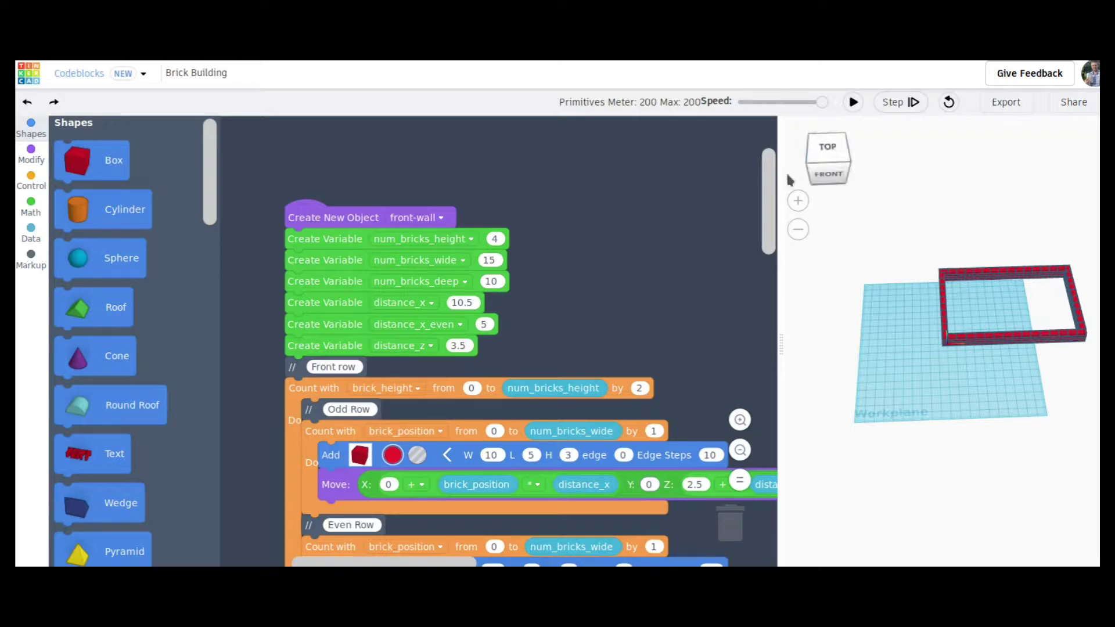
drag(772, 194, 772, 246)
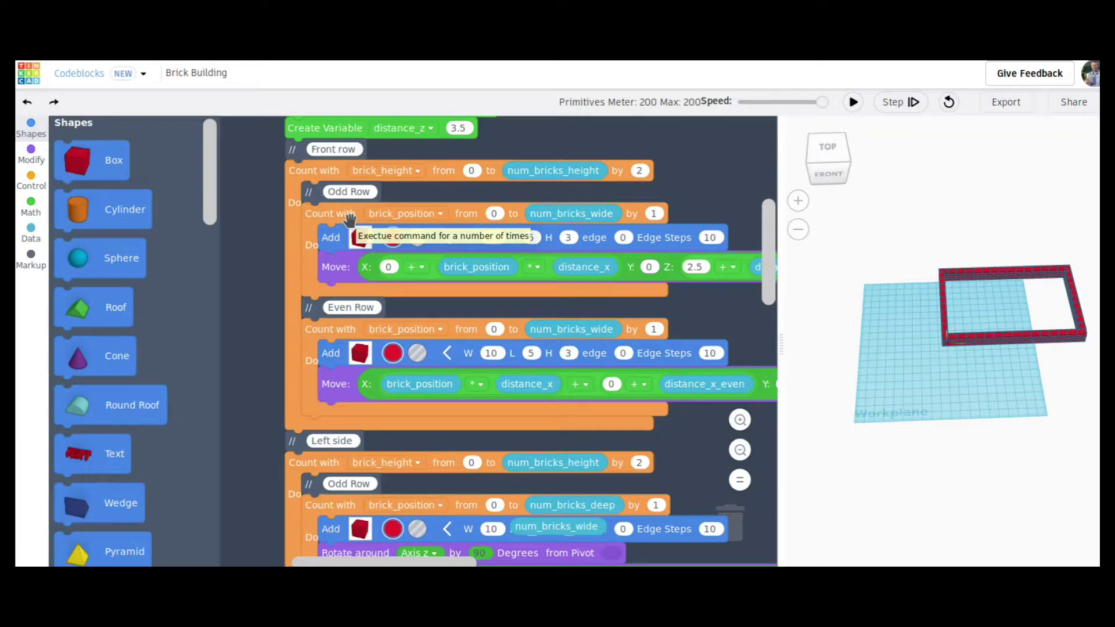
right_drag(983, 351, 966, 300)
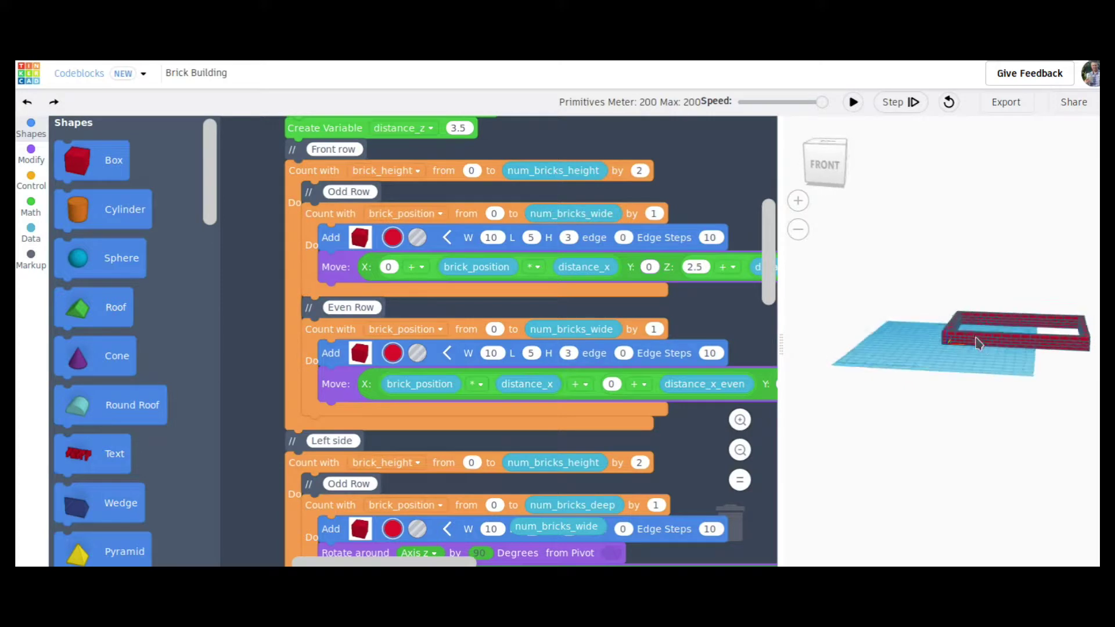
scroll(977, 344, up, 6)
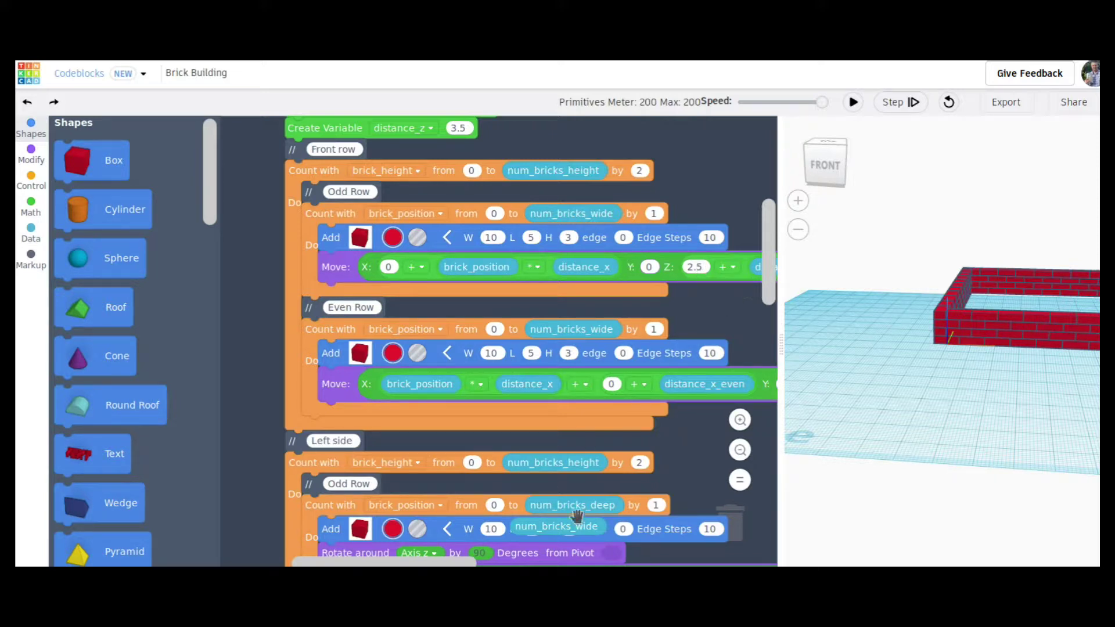
Delete the stray Add Object block from the Left side section
scroll(488, 546, right, 5)
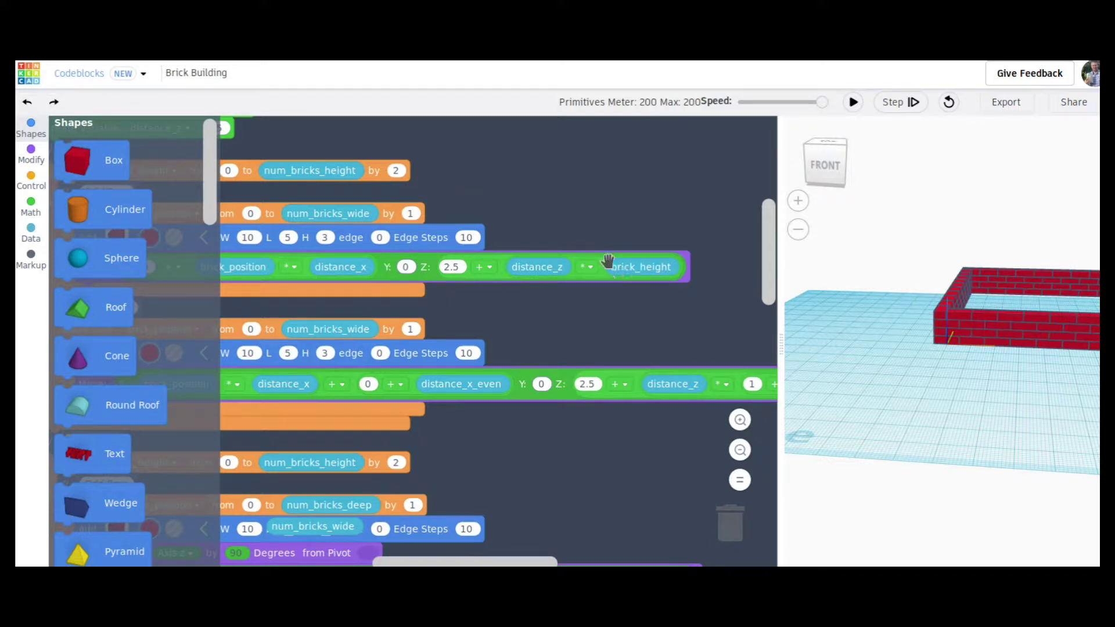
drag(516, 563, 417, 563)
scroll(582, 352, down, 1)
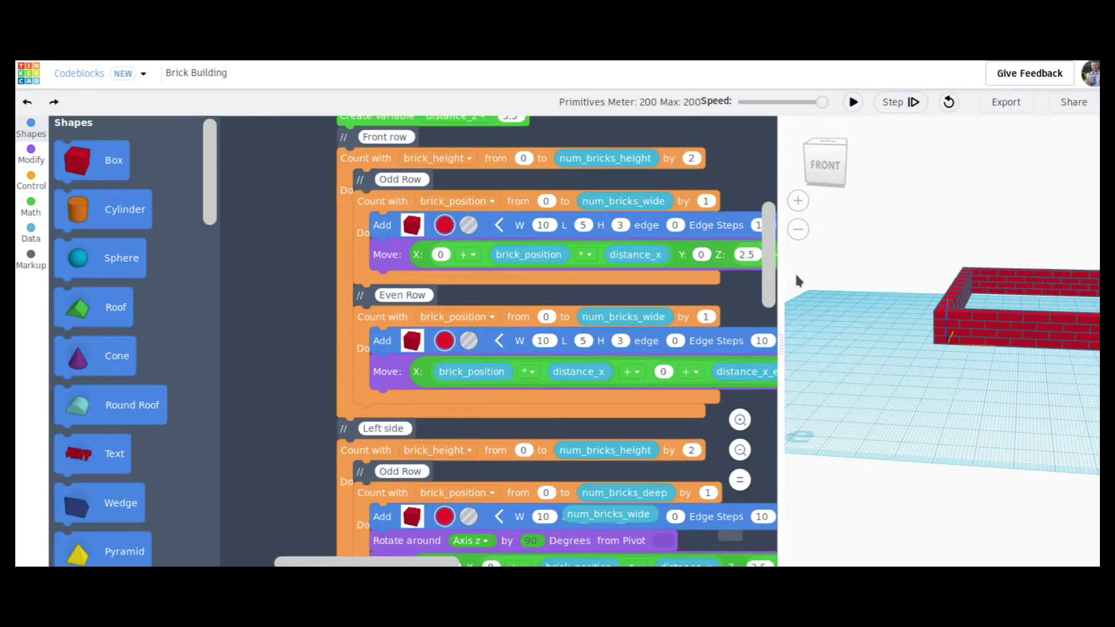
scroll(754, 250, down, 5)
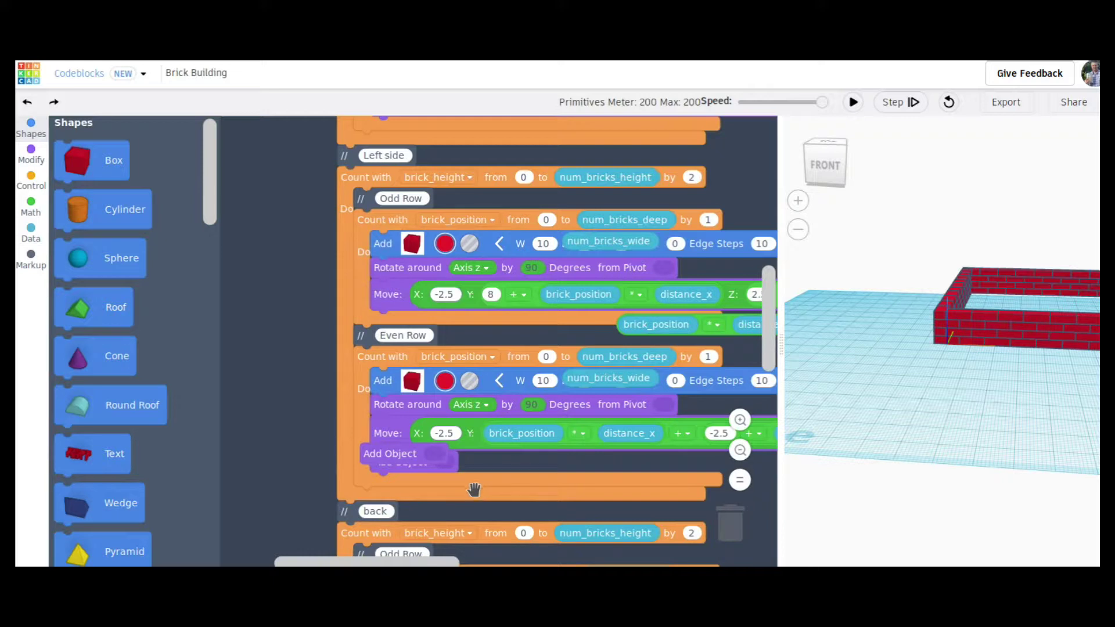
drag(401, 456, 51, 358)
drag(380, 462, 35, 305)
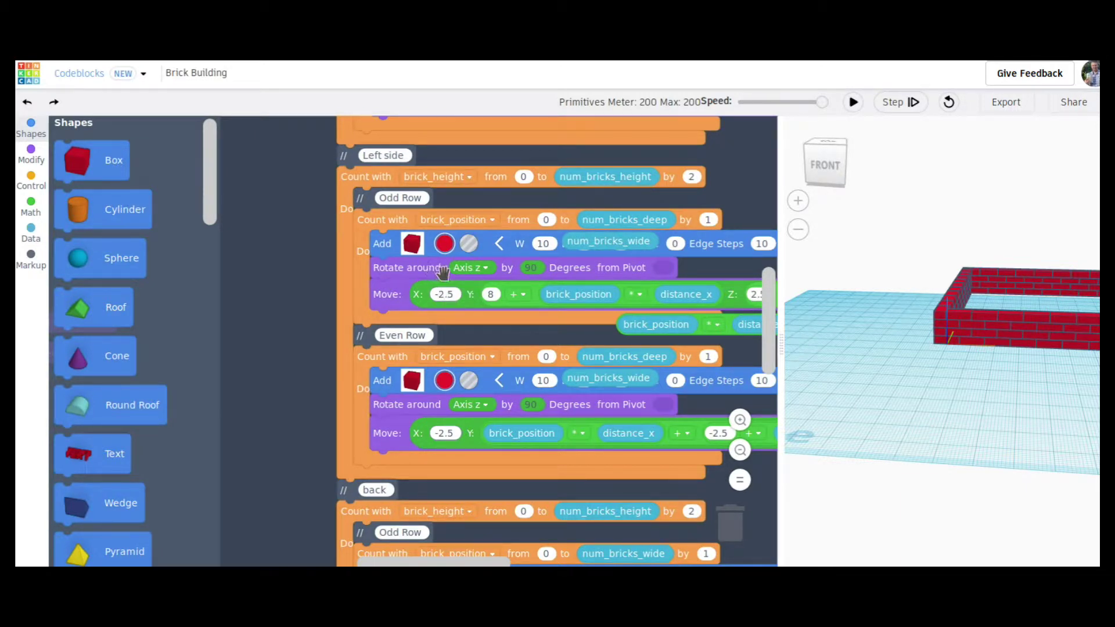
Scroll through the back and right side code with its rotated-brick loops
scroll(445, 407, down, 2)
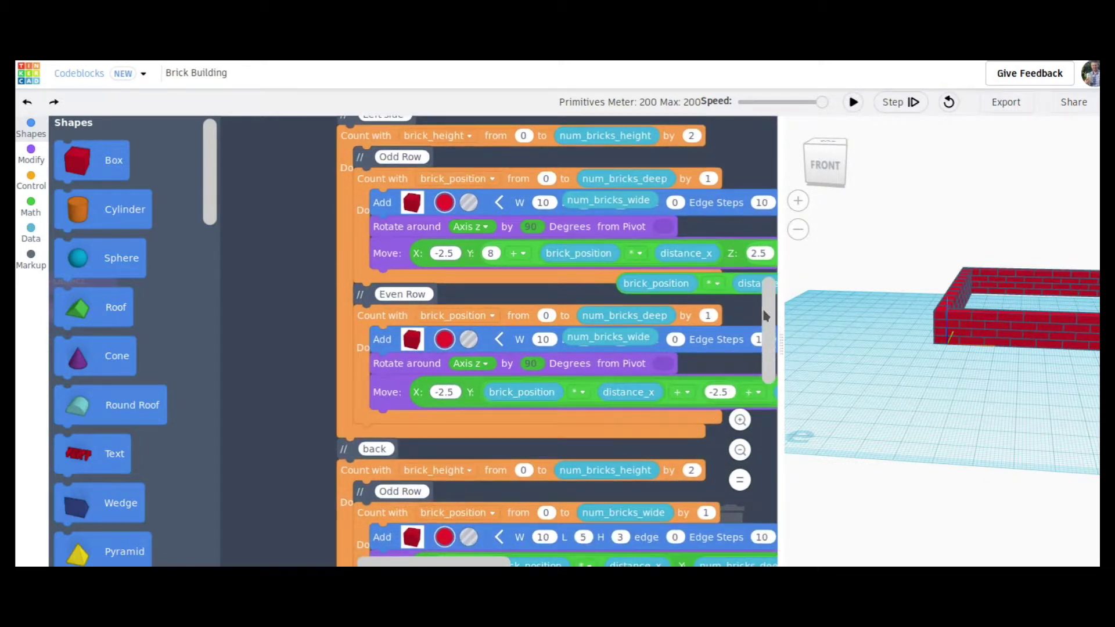
drag(766, 319, 766, 380)
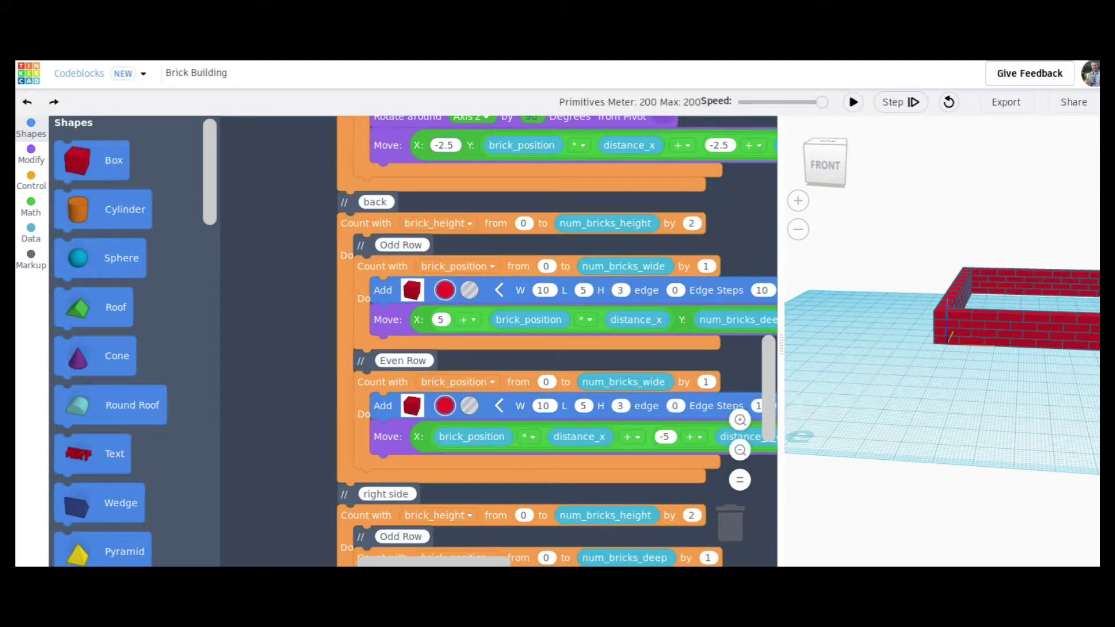
scroll(322, 389, right, 5)
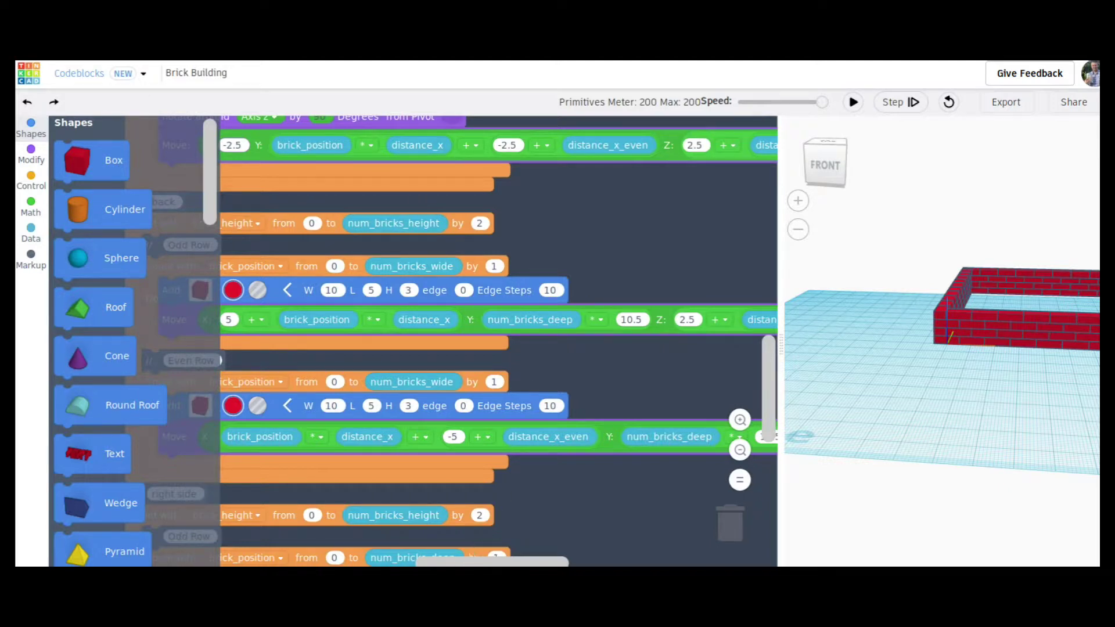
drag(468, 561, 414, 562)
scroll(493, 448, down, 2)
scroll(493, 448, down, 3)
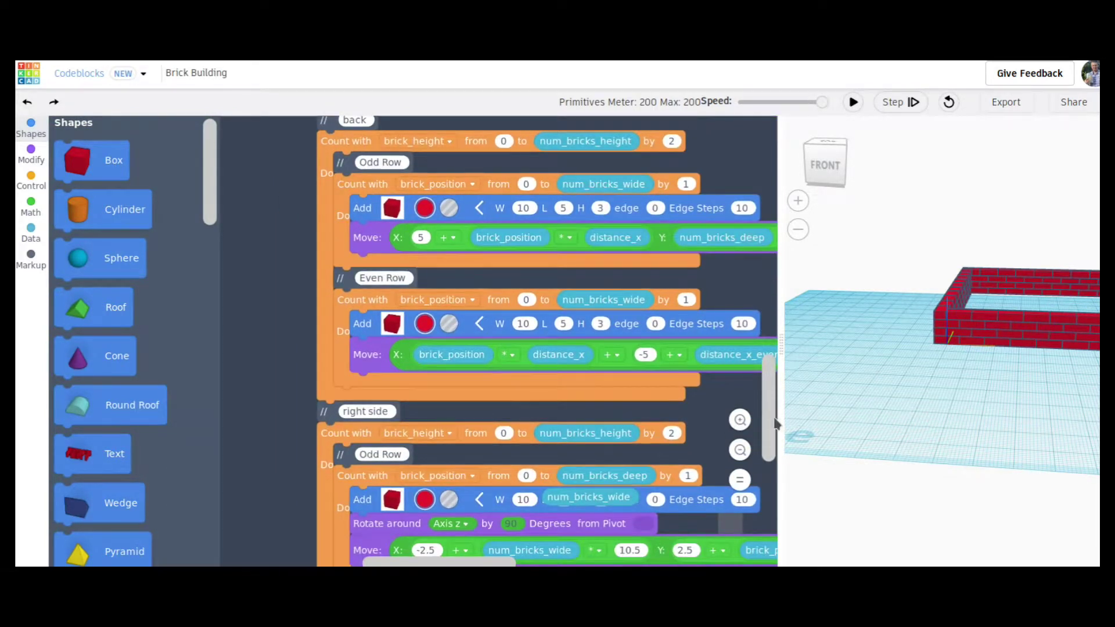
scroll(604, 556, down, 10)
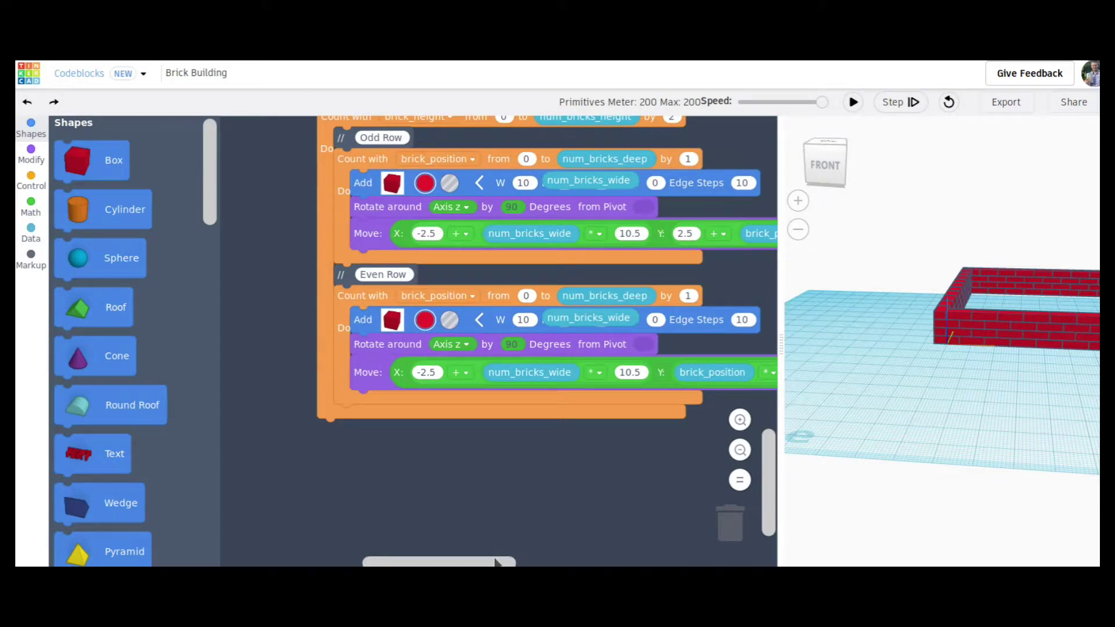
drag(490, 563, 498, 563)
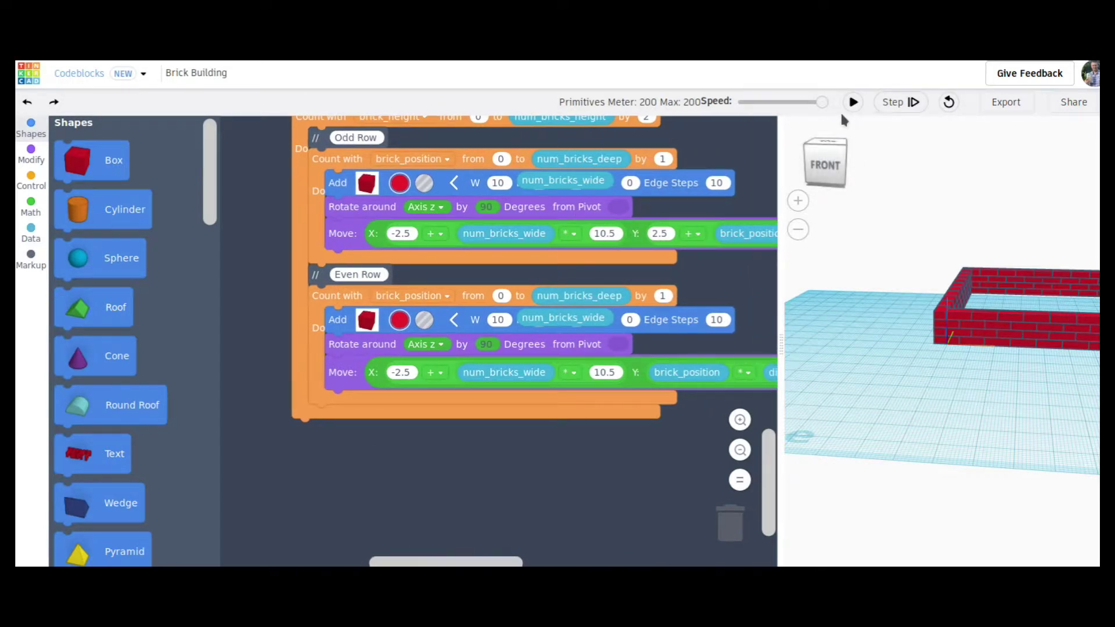
Rerun the code to rebuild the walls and orbit to a low side-on view
click(854, 103)
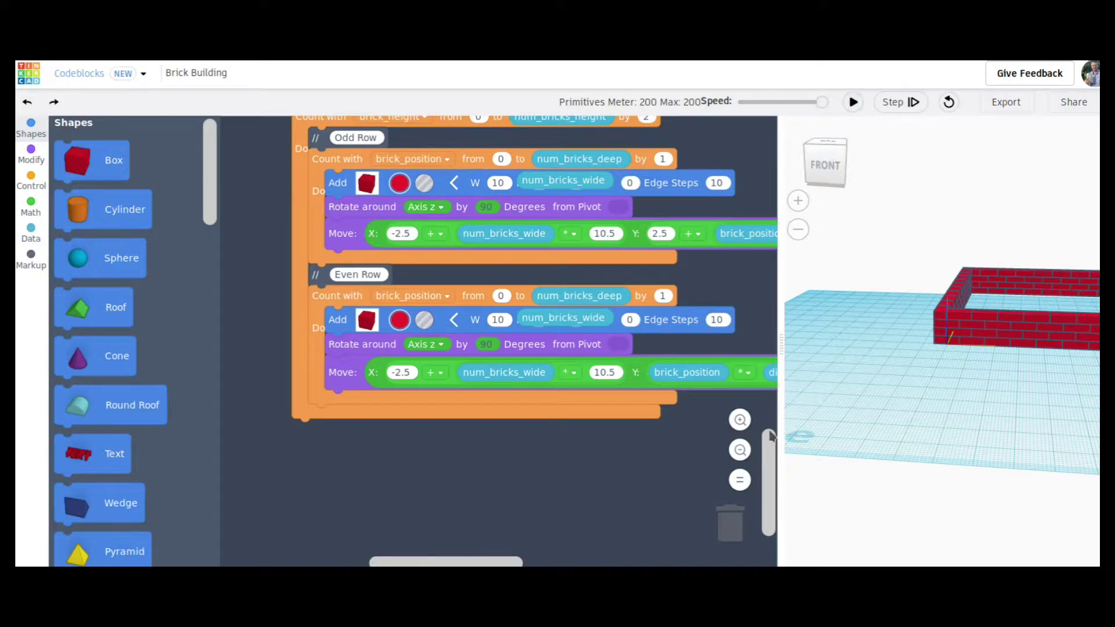
drag(827, 256, 1031, 284)
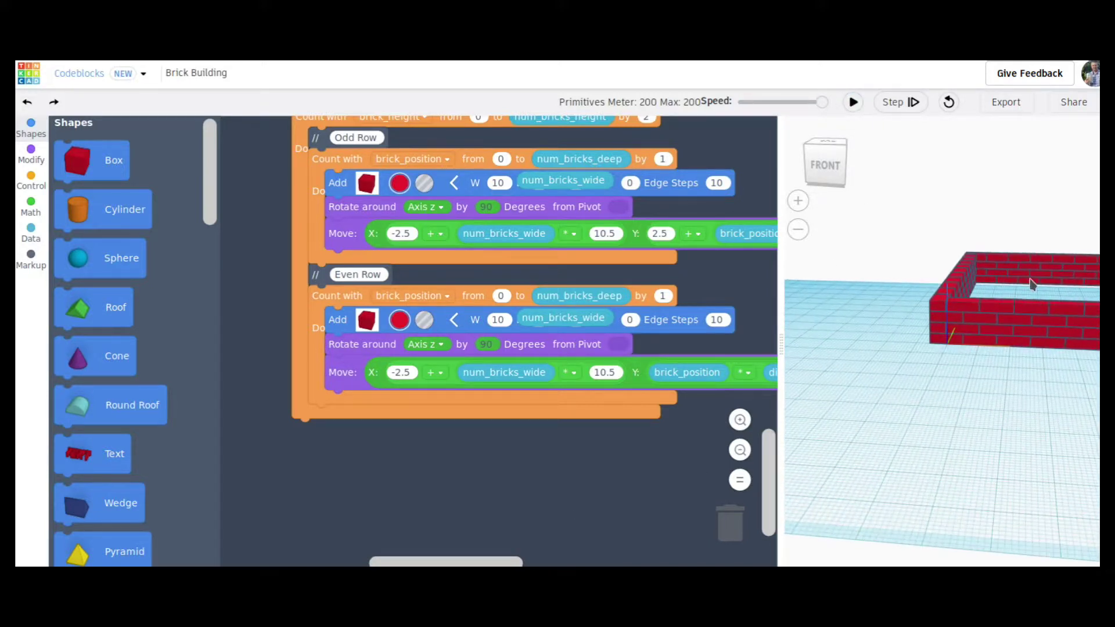
drag(1028, 354, 961, 348)
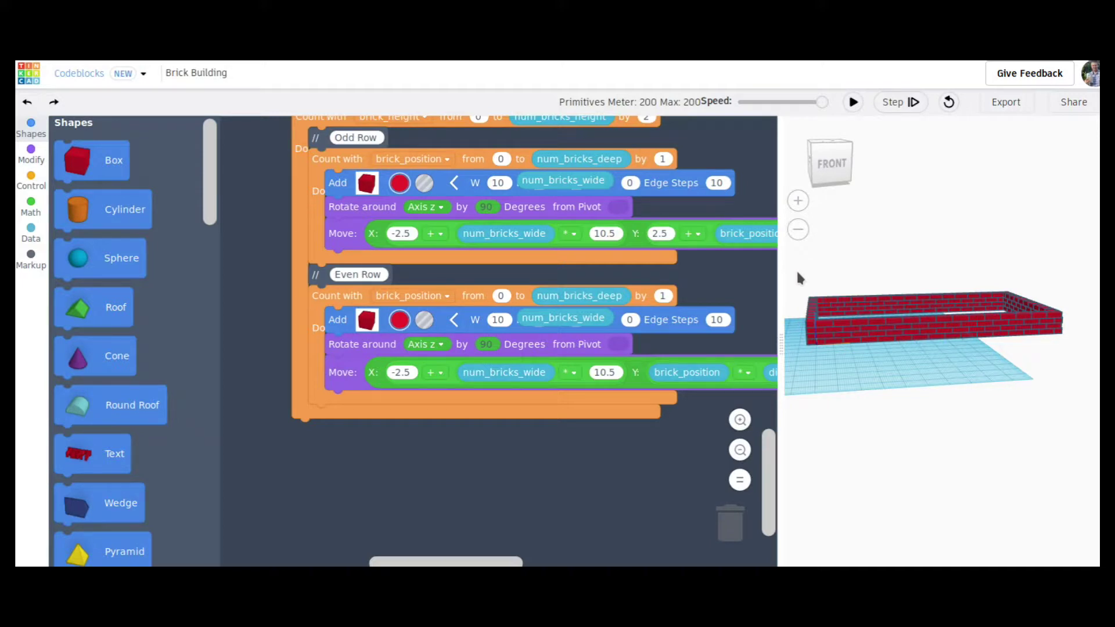
drag(796, 269, 906, 373)
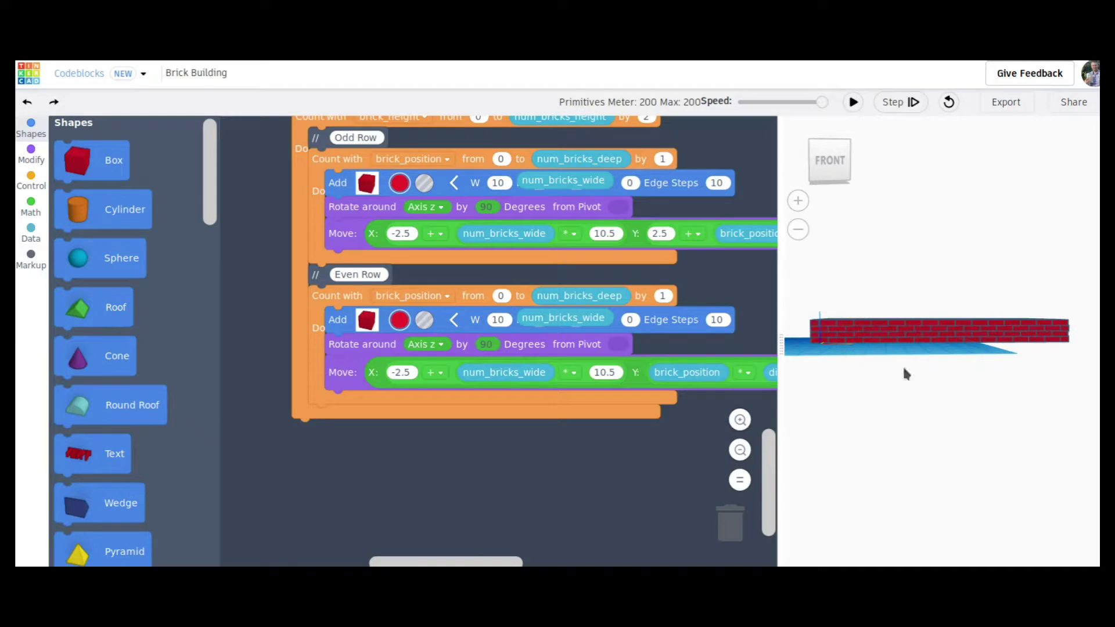
Export the brick wall as a Part to bring up the Create Part form
click(1016, 105)
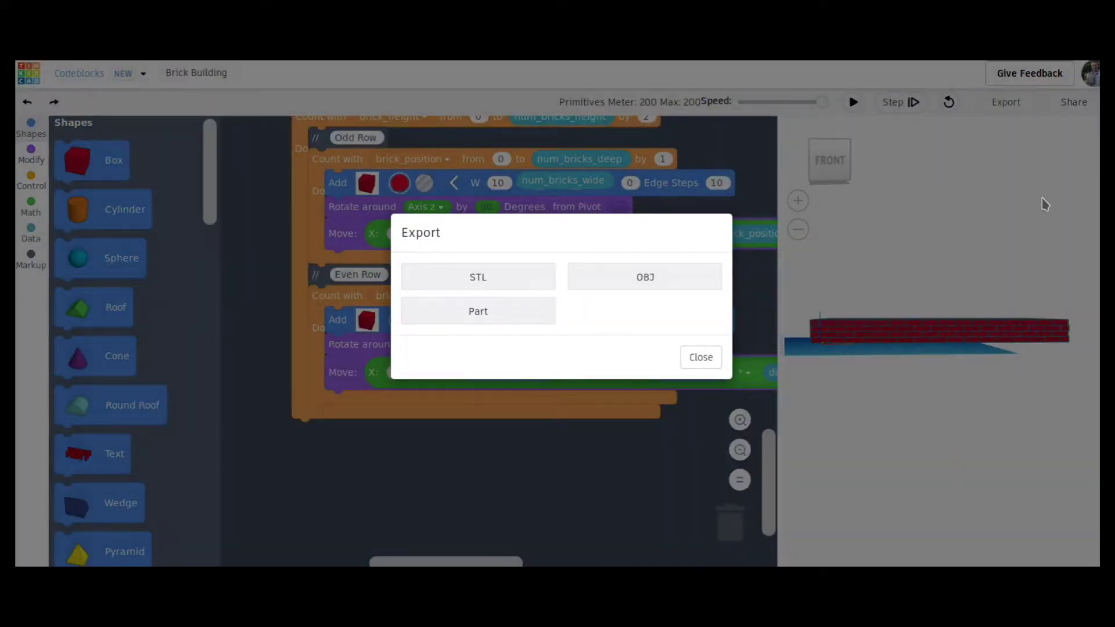
click(485, 301)
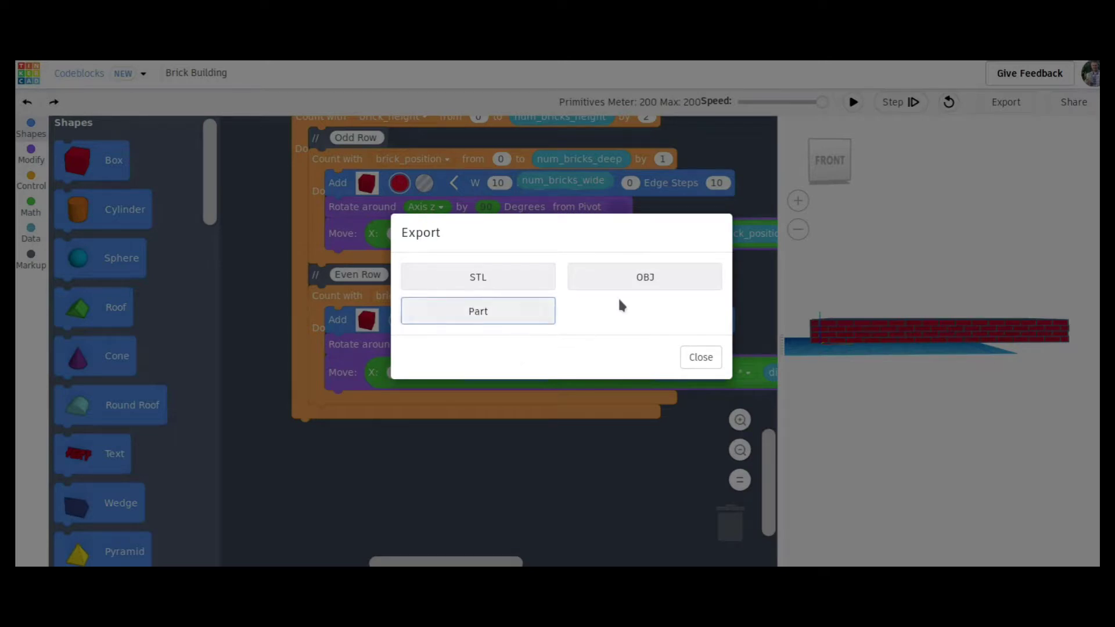
click(472, 276)
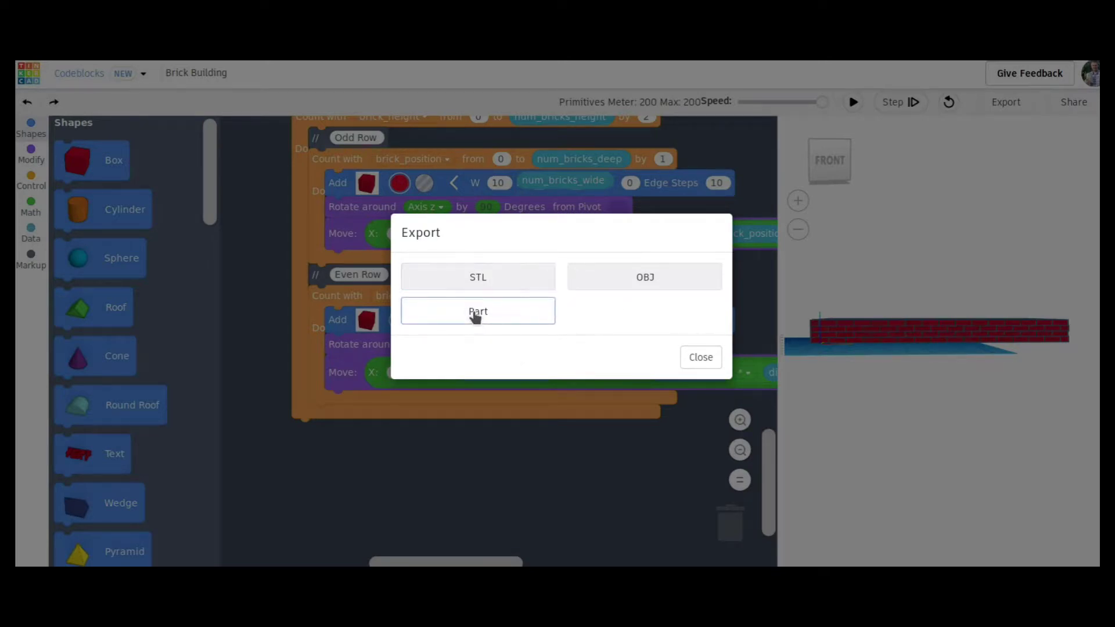
click(476, 316)
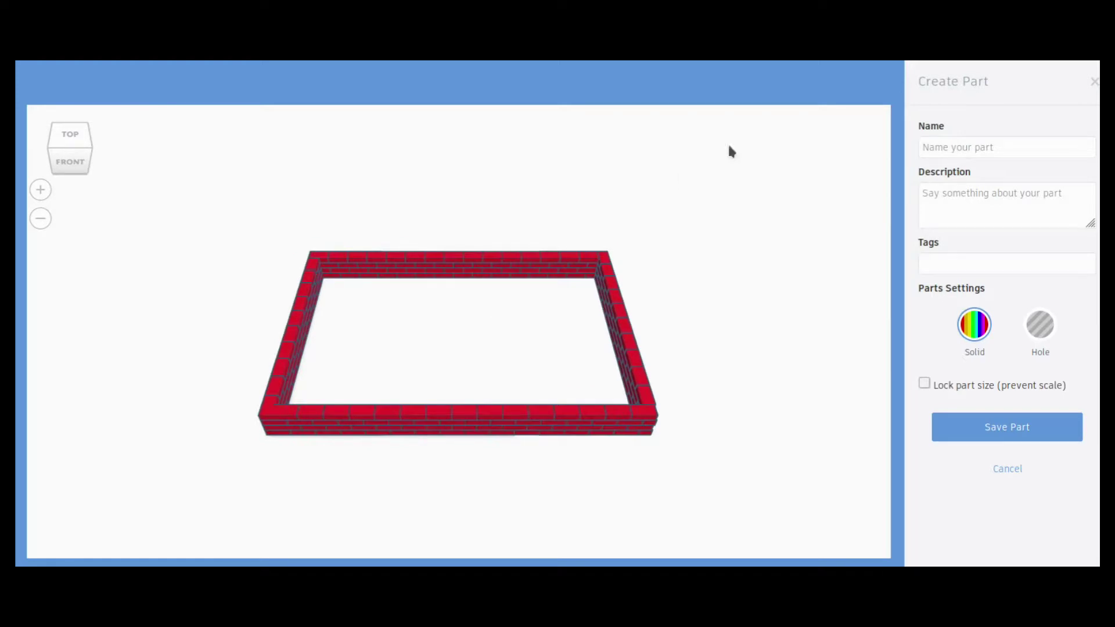
Name the part 'Generated brick wall' and save it
click(1032, 141)
text(Generated brick wall)
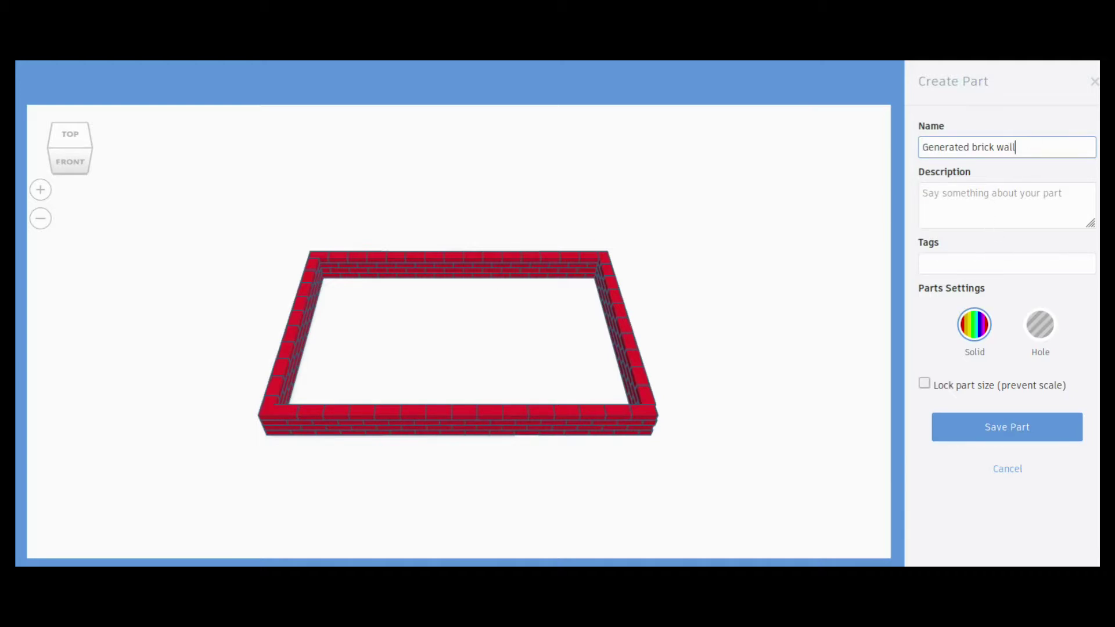
click(1039, 420)
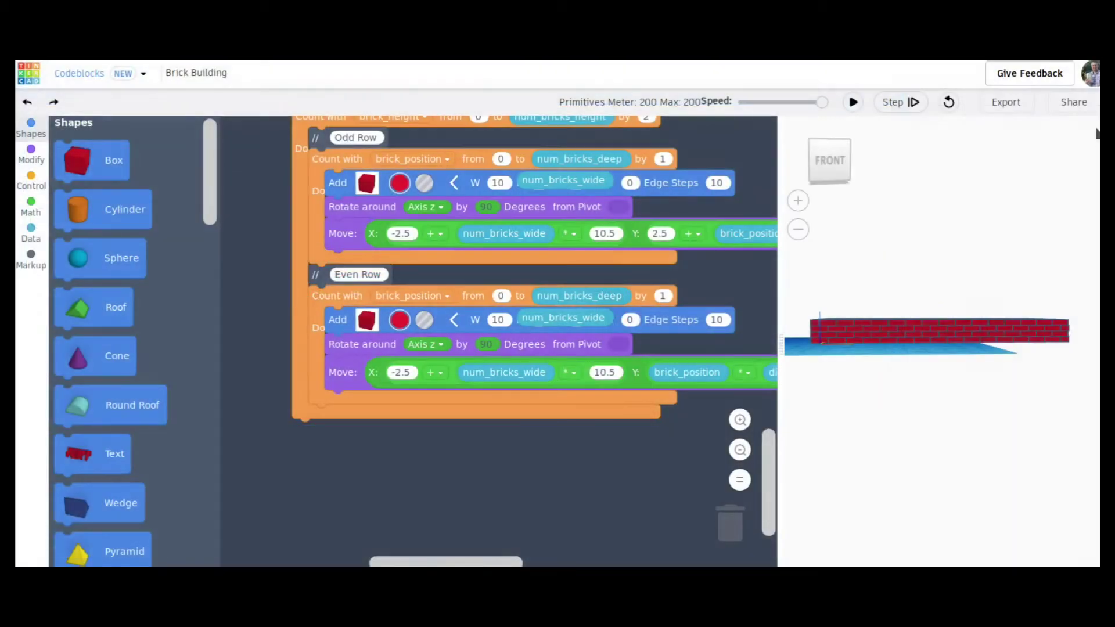
Return to the Tinkercad dashboard and create a new 3D design
click(28, 74)
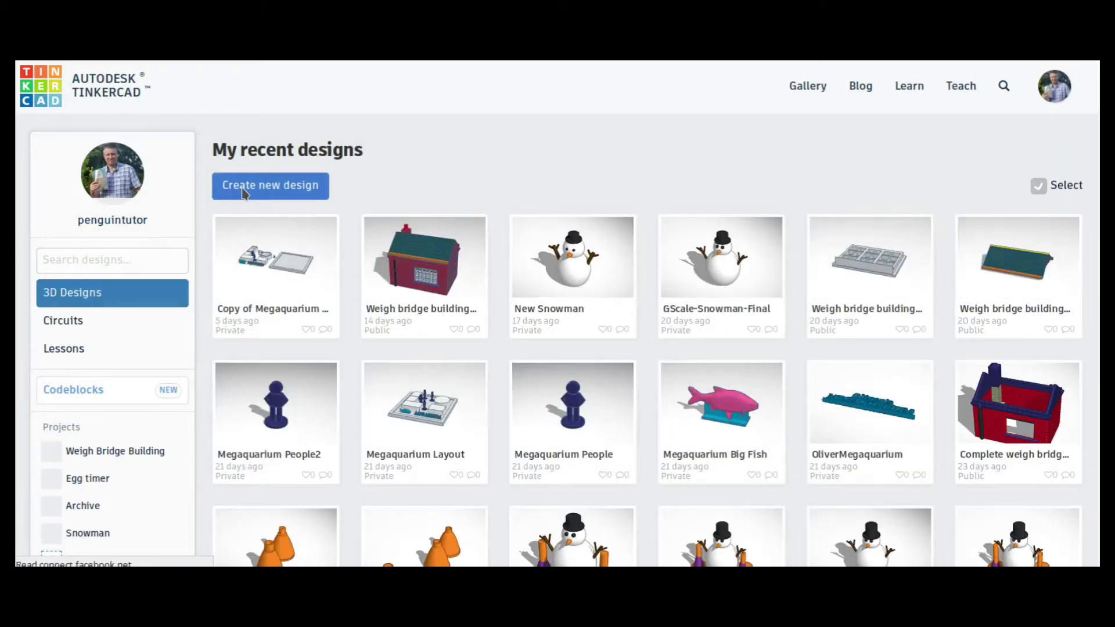
mouse_move(271, 228)
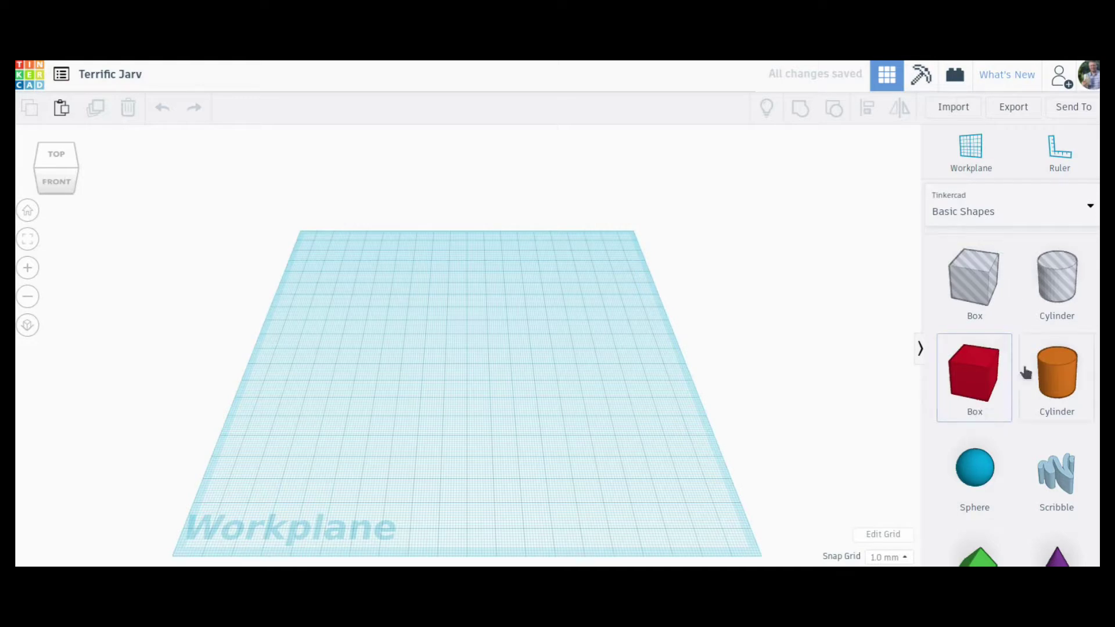
Switch the shape library from Basic Shapes to Part Collection
click(1090, 211)
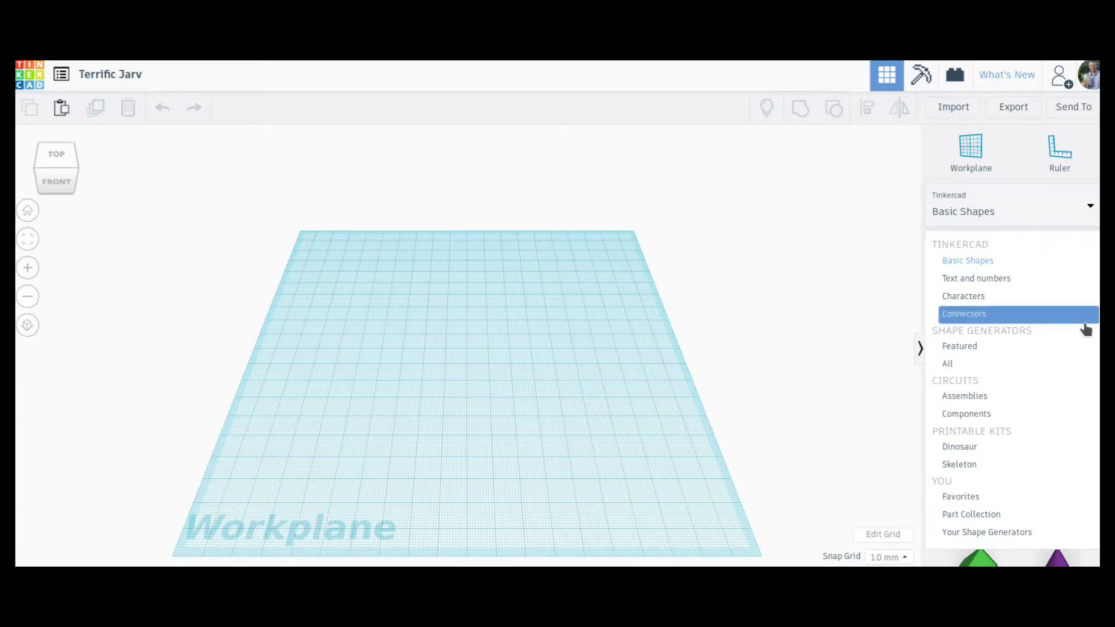
click(998, 516)
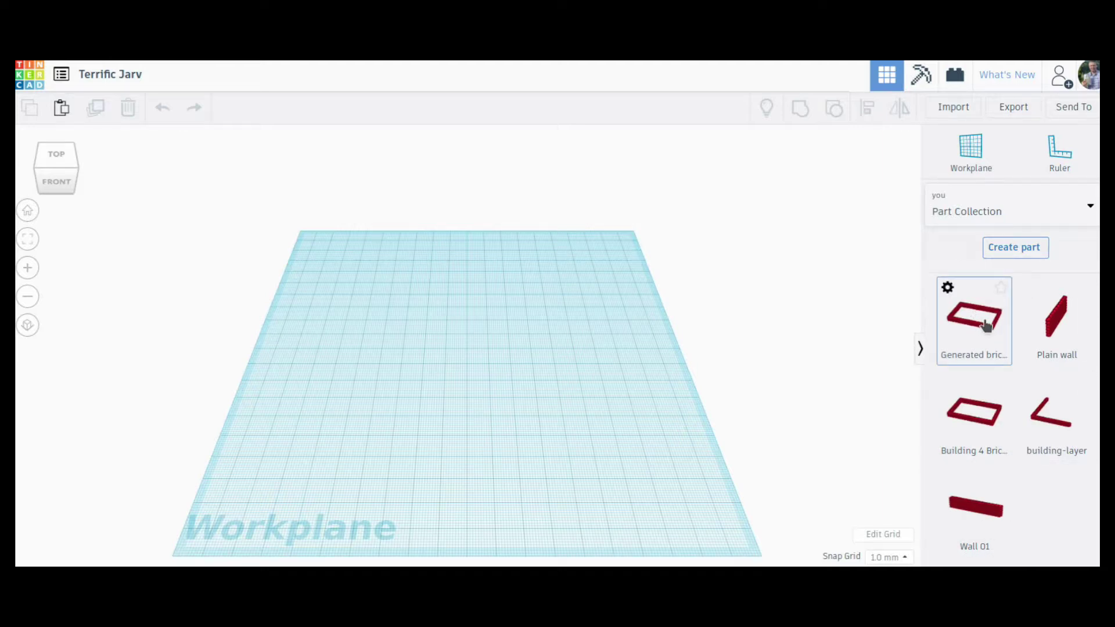
Place the Generated brick wall part on the workplane and view it from a low angle
drag(643, 342, 472, 354)
right_drag(636, 520, 617, 448)
scroll(616, 446, up, 5)
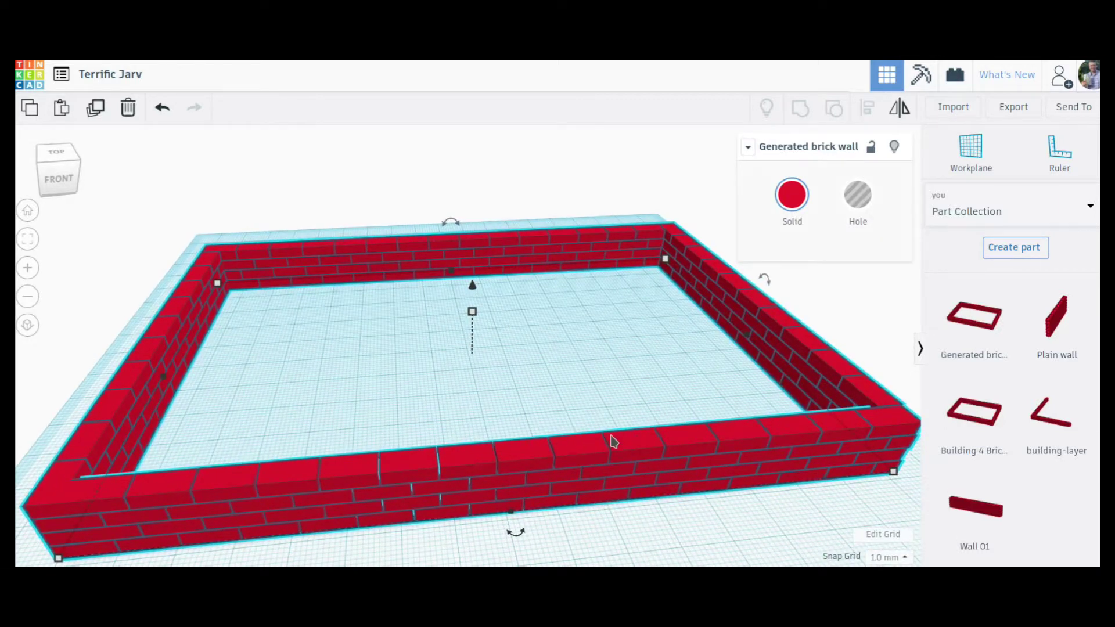
scroll(612, 442, down, 4)
right_drag(614, 460, 593, 408)
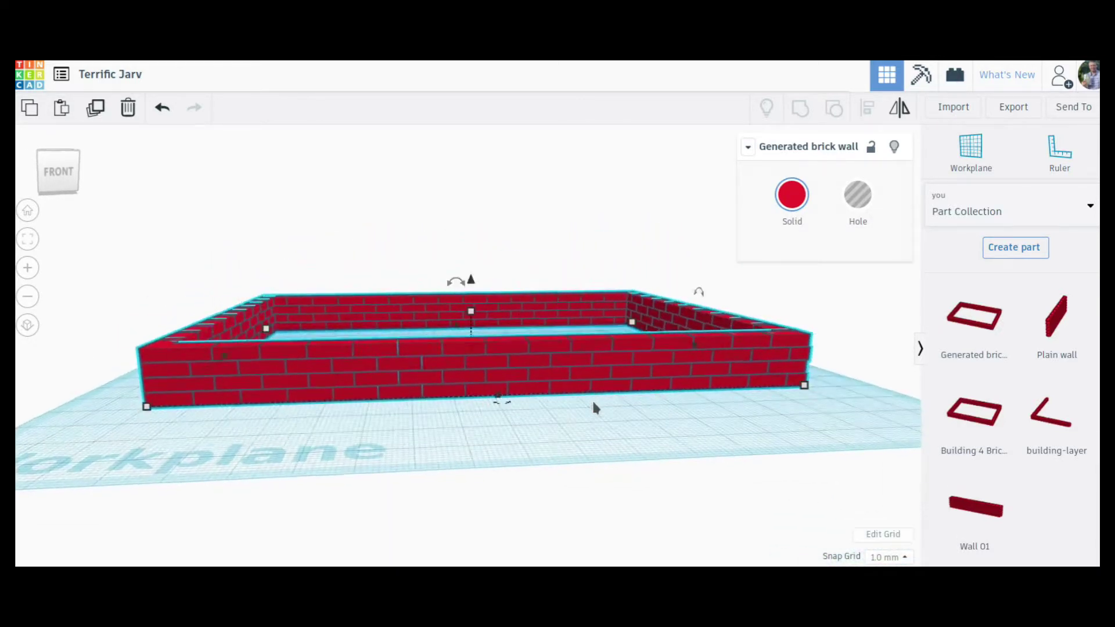
scroll(587, 343, up, 10)
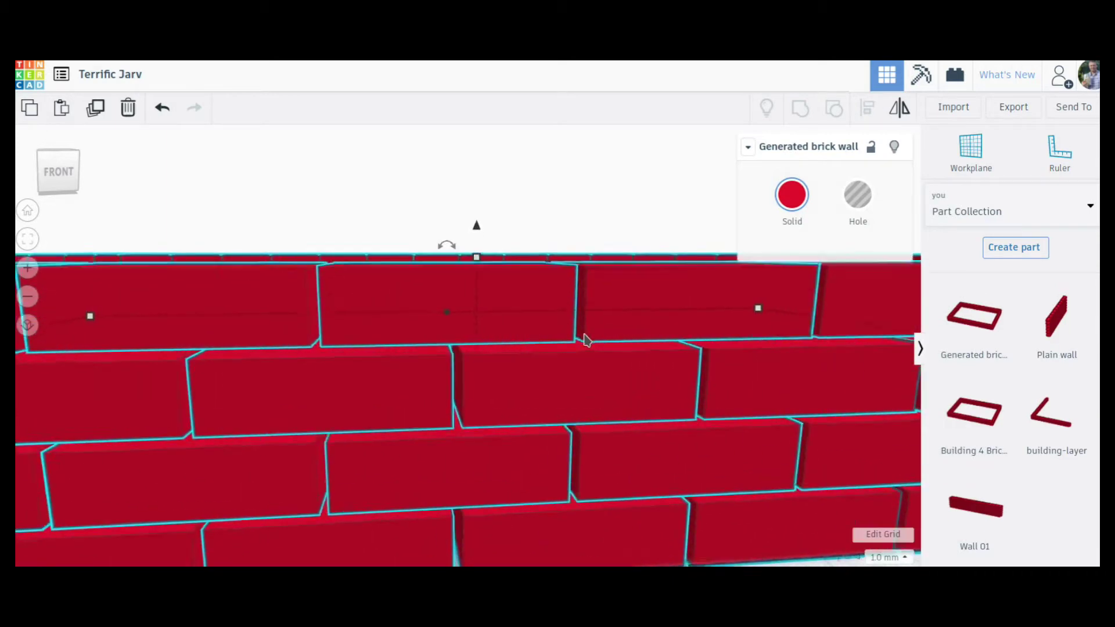
scroll(585, 340, up, 3)
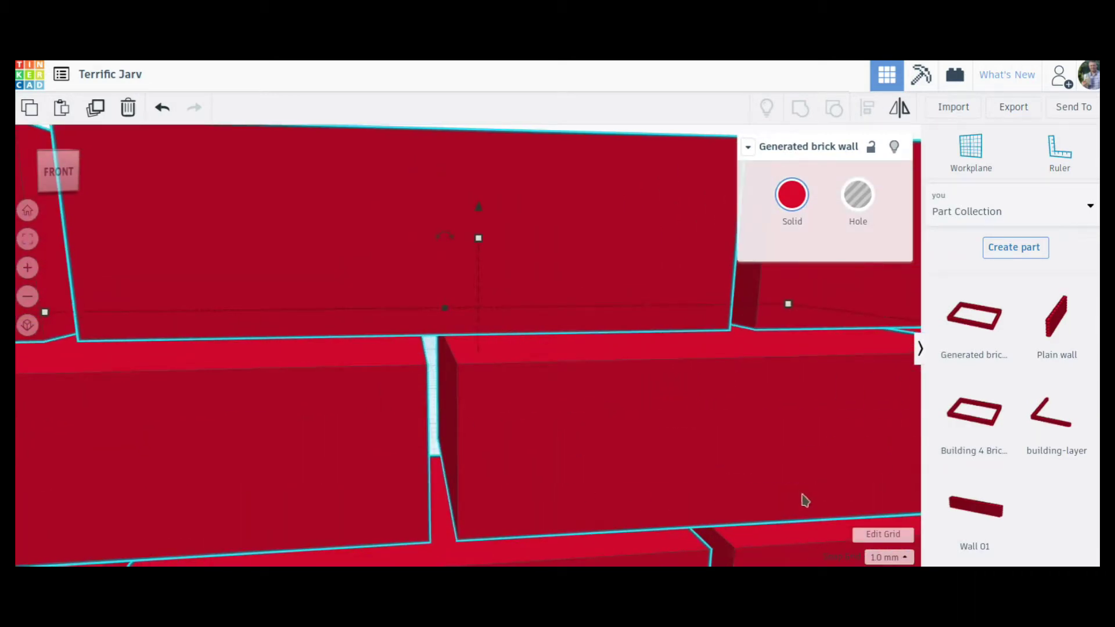
scroll(795, 487, down, 3)
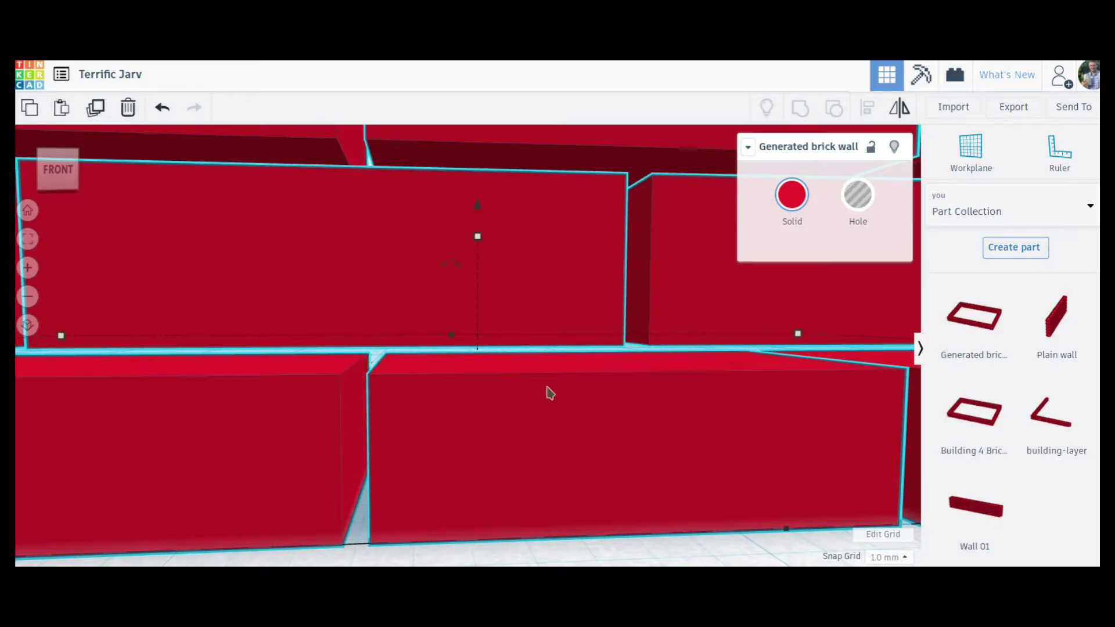
scroll(636, 268, down, 6)
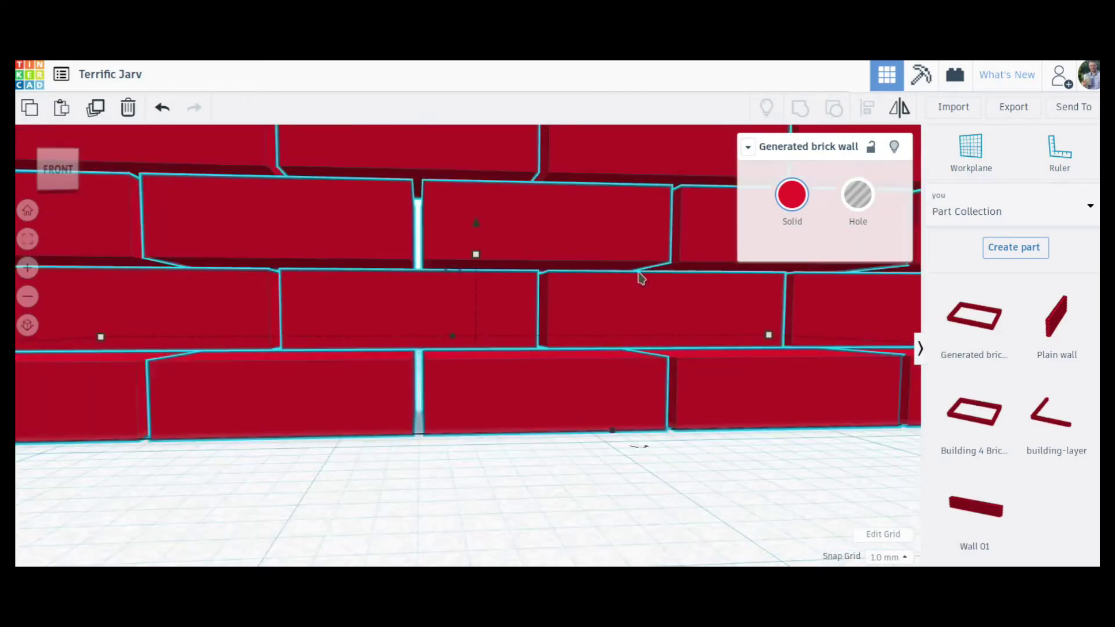
scroll(628, 297, down, 8)
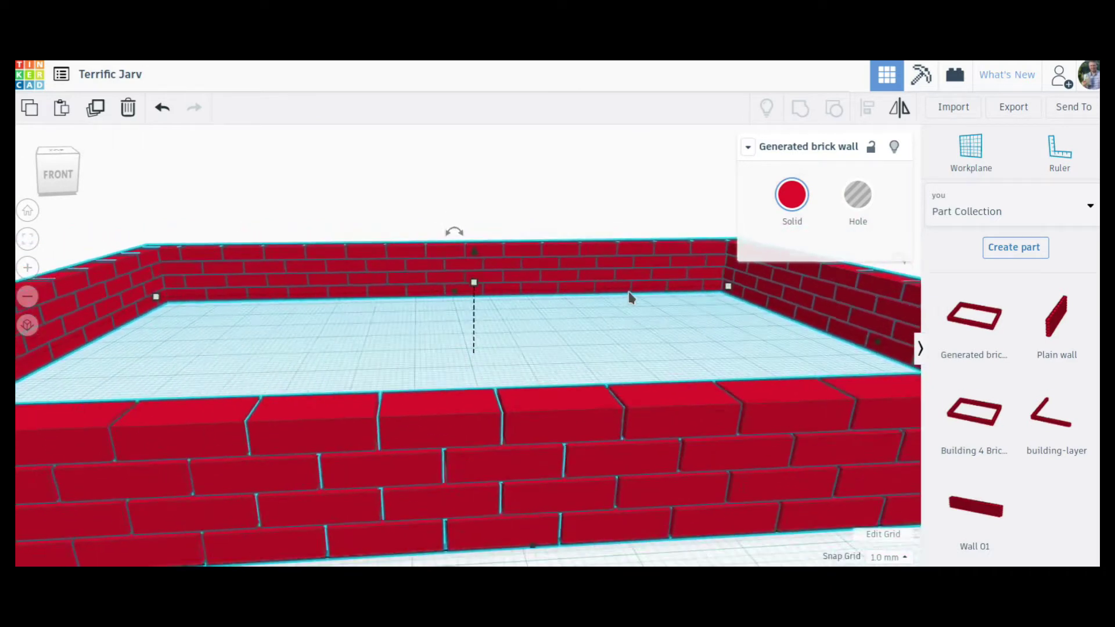
scroll(441, 432, down, 3)
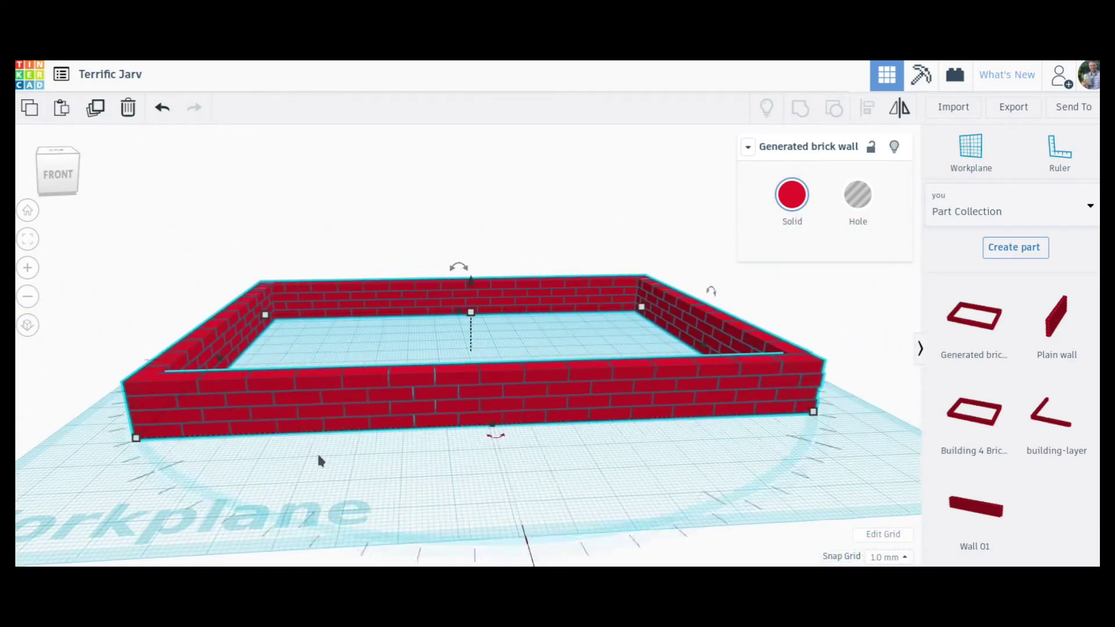
Add a Basic Shapes box in front of the brick wall and colour it light grey
click(962, 210)
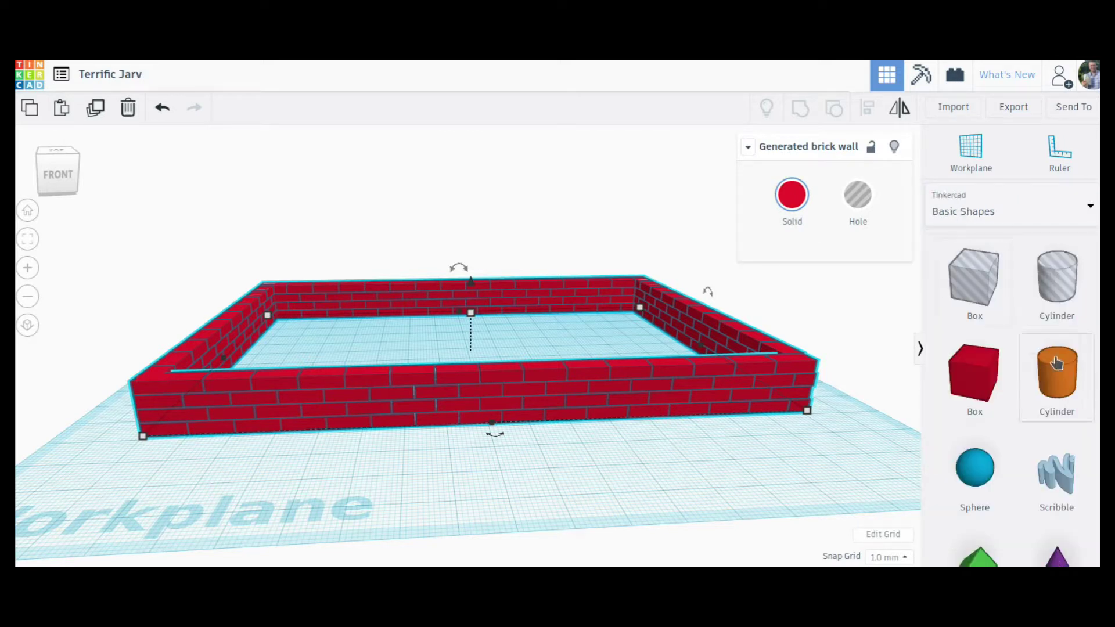
drag(975, 387, 569, 423)
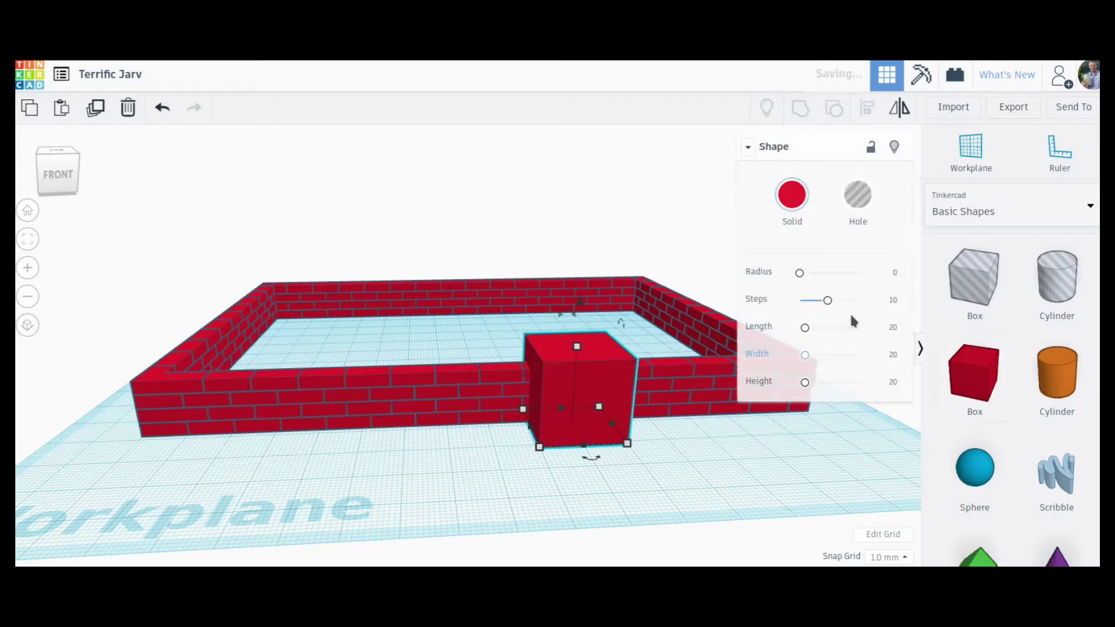
click(790, 197)
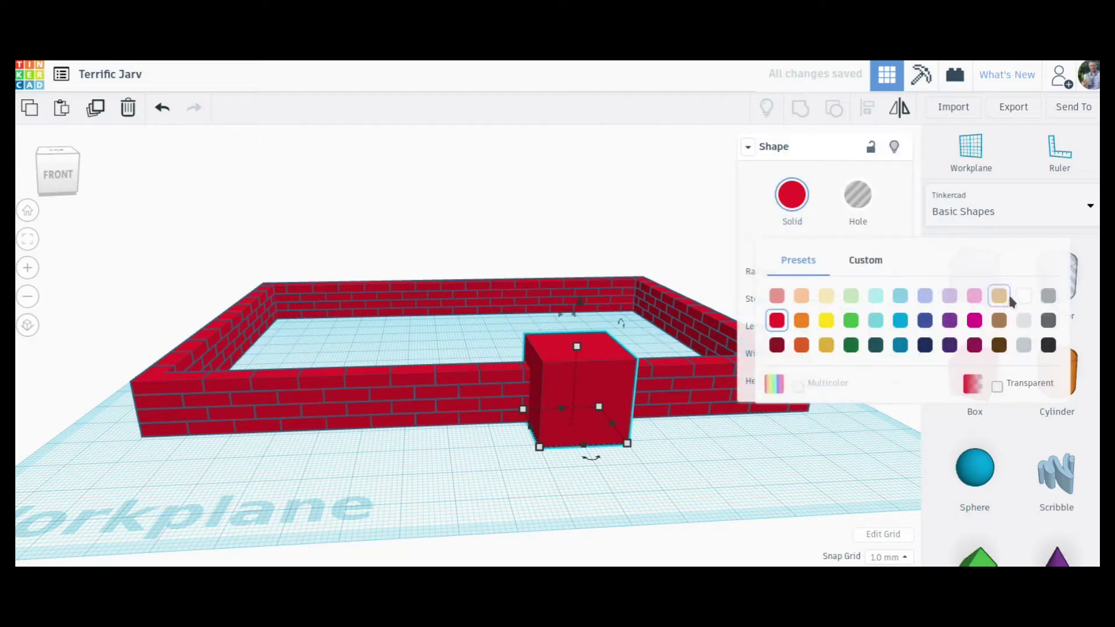
click(1025, 342)
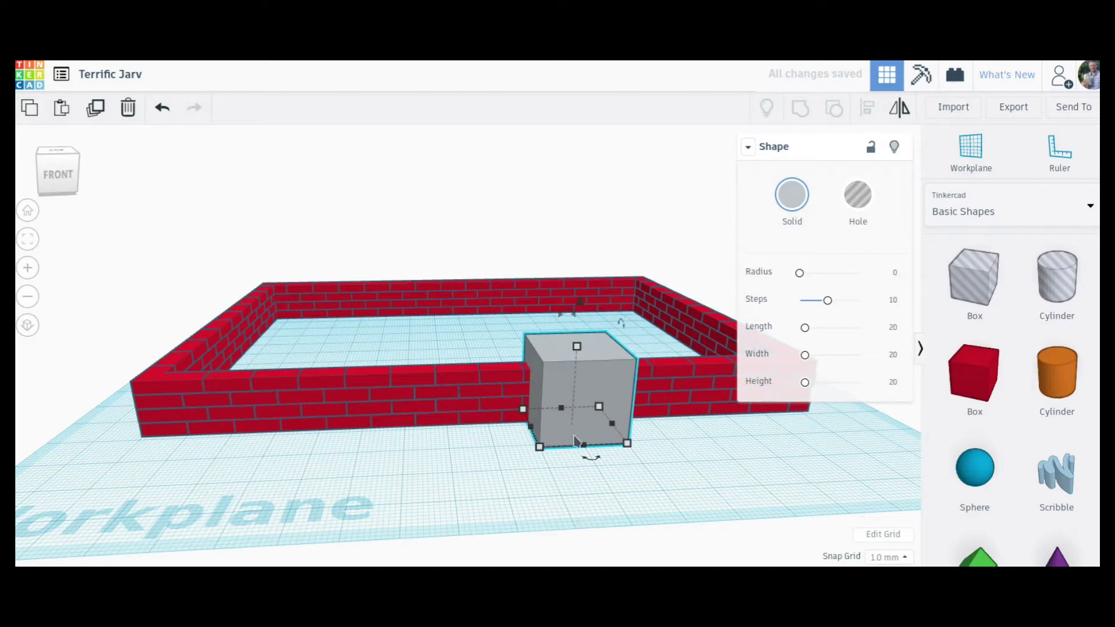
Shrink the grey box's side from 20.00 to 17.00 and set the snap grid to 0.25 mm
right_drag(473, 487, 662, 534)
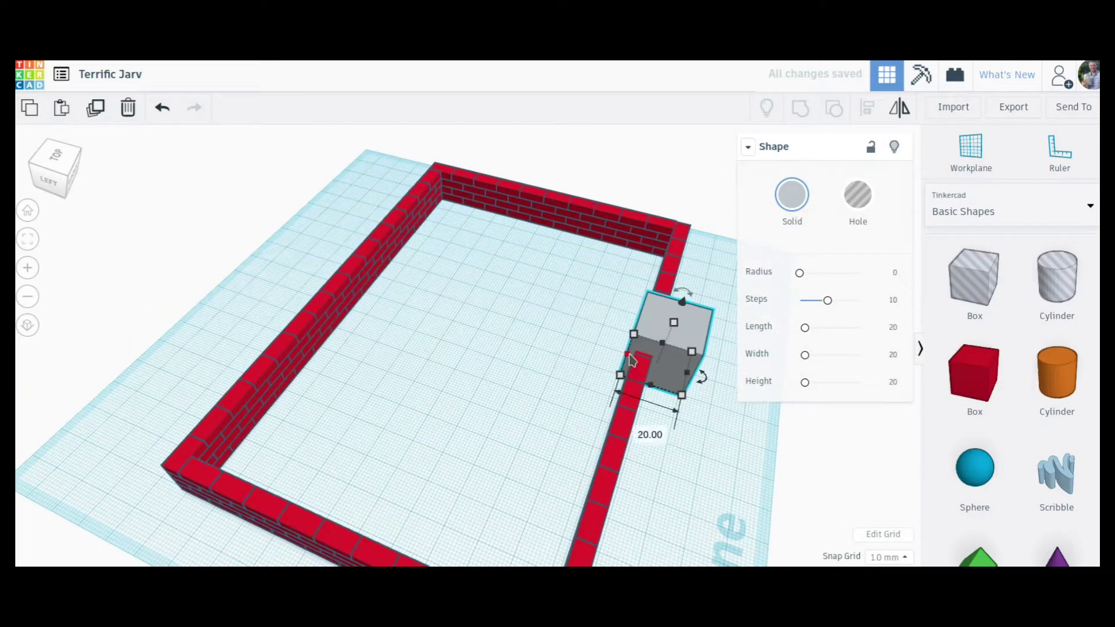
mouse_move(626, 361)
mouse_down()
mouse_move(686, 374)
mouse_move(645, 367)
mouse_up()
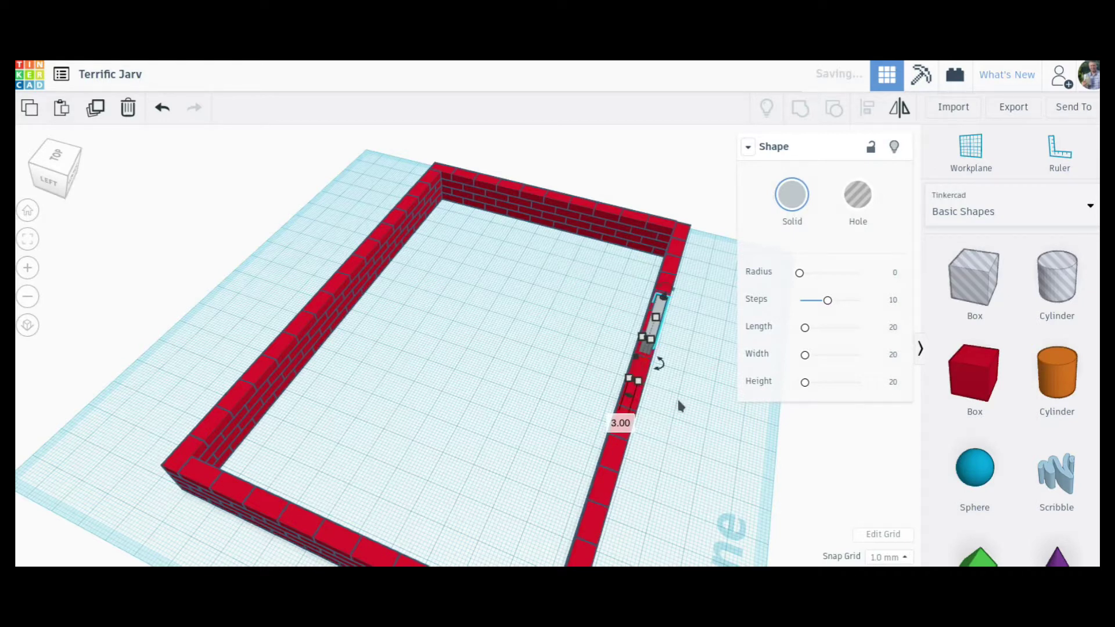
right_drag(677, 395, 875, 489)
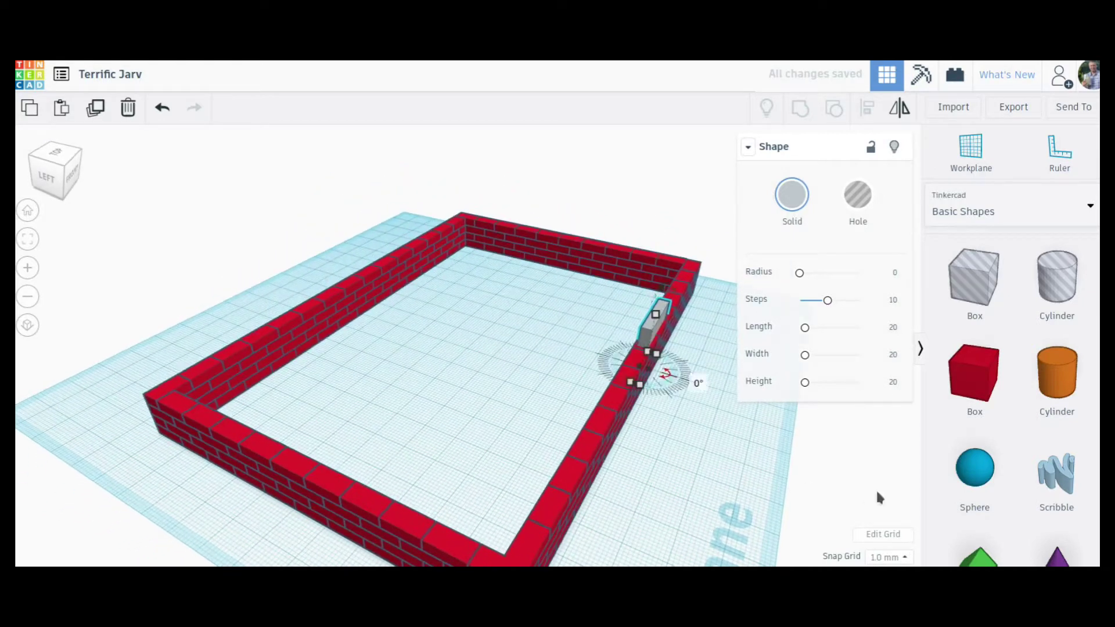
click(869, 558)
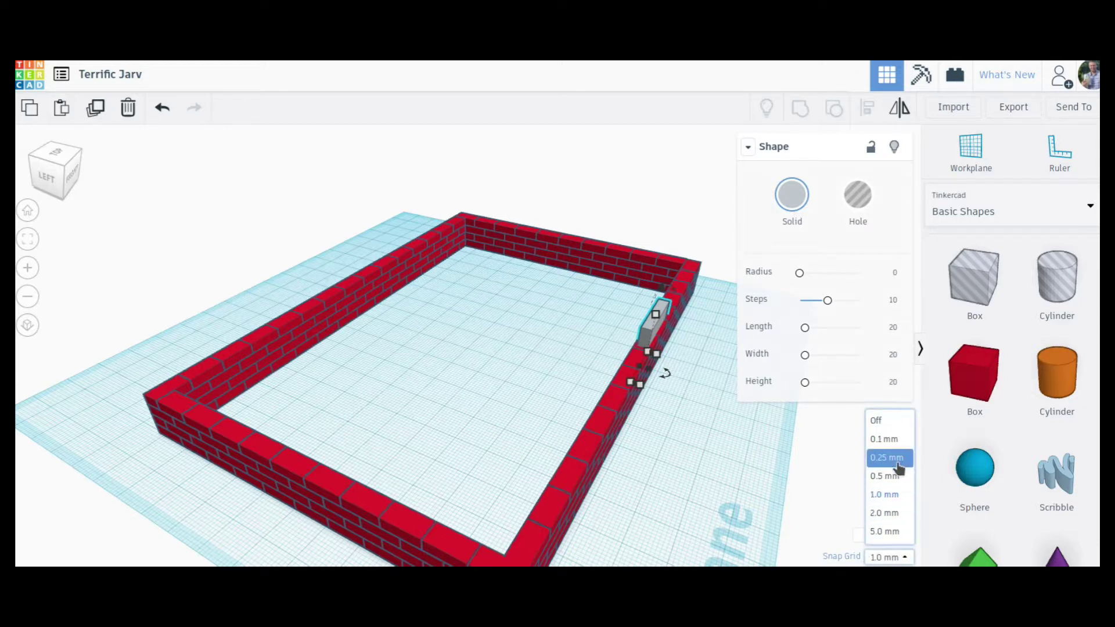
click(886, 458)
Widen the grey box from 3.00 to 4.50 against the brick wall
scroll(679, 394, up, 5)
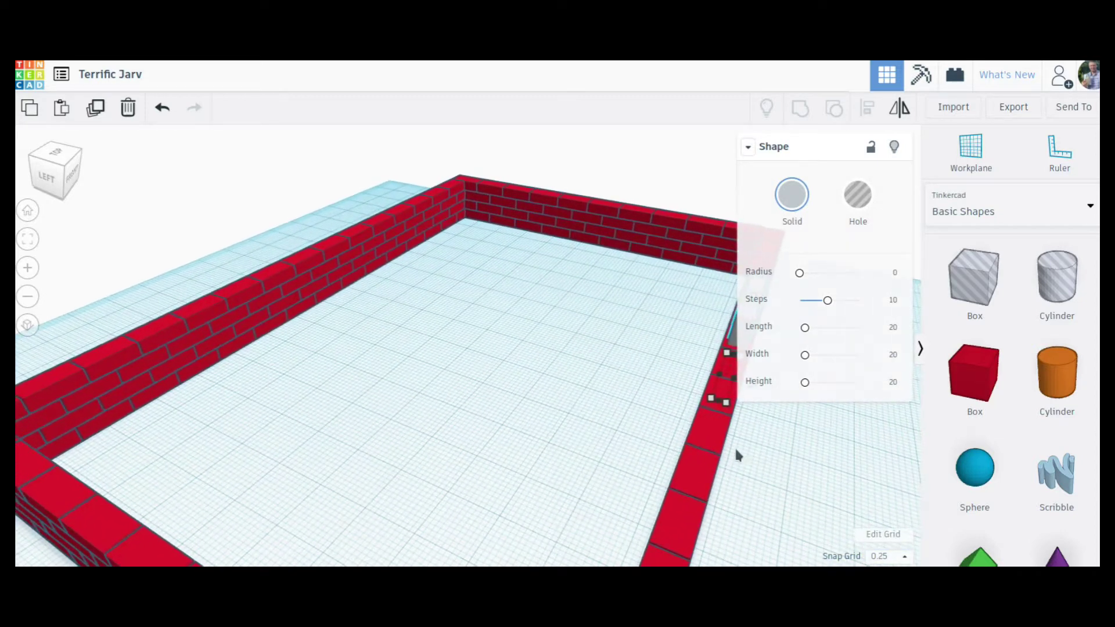
scroll(381, 403, down, 3)
scroll(681, 464, down, 2)
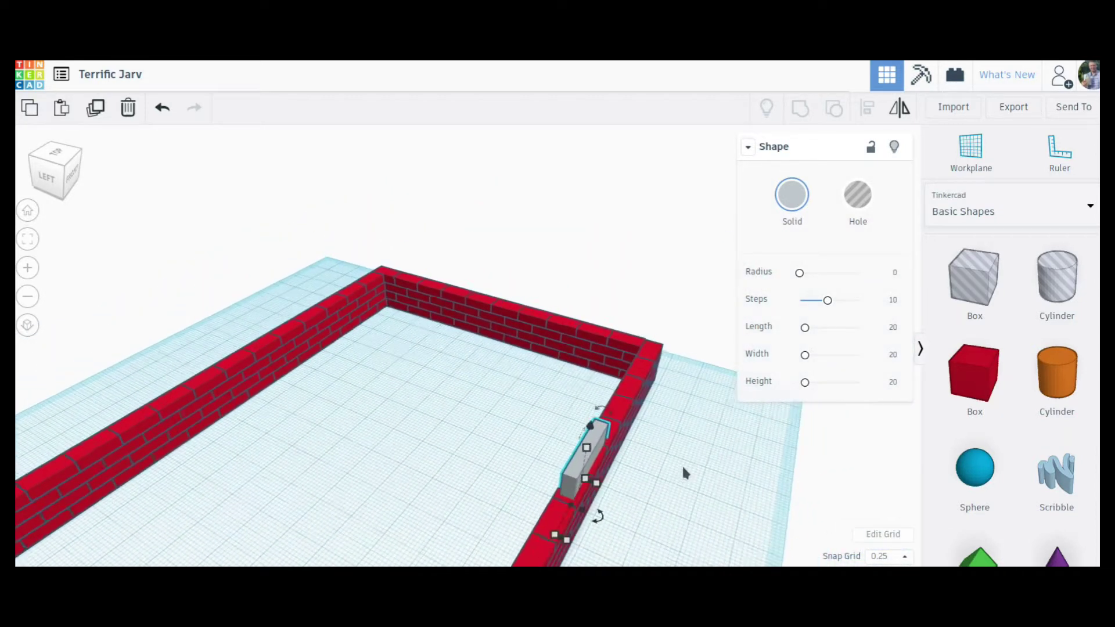
scroll(621, 465, up, 3)
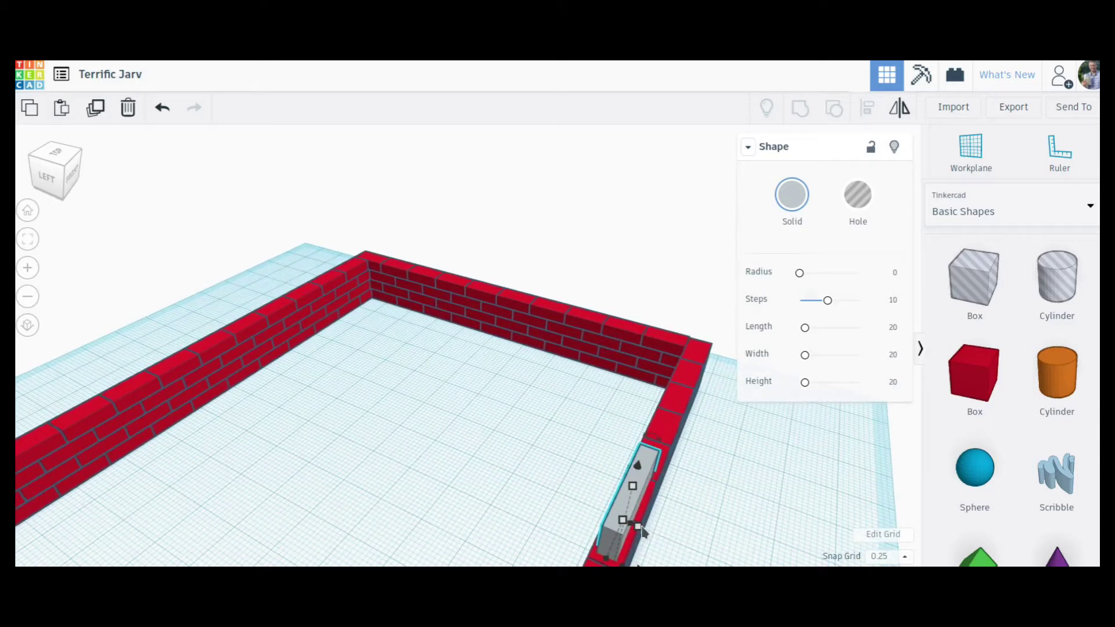
mouse_move(638, 525)
drag(649, 535, 643, 534)
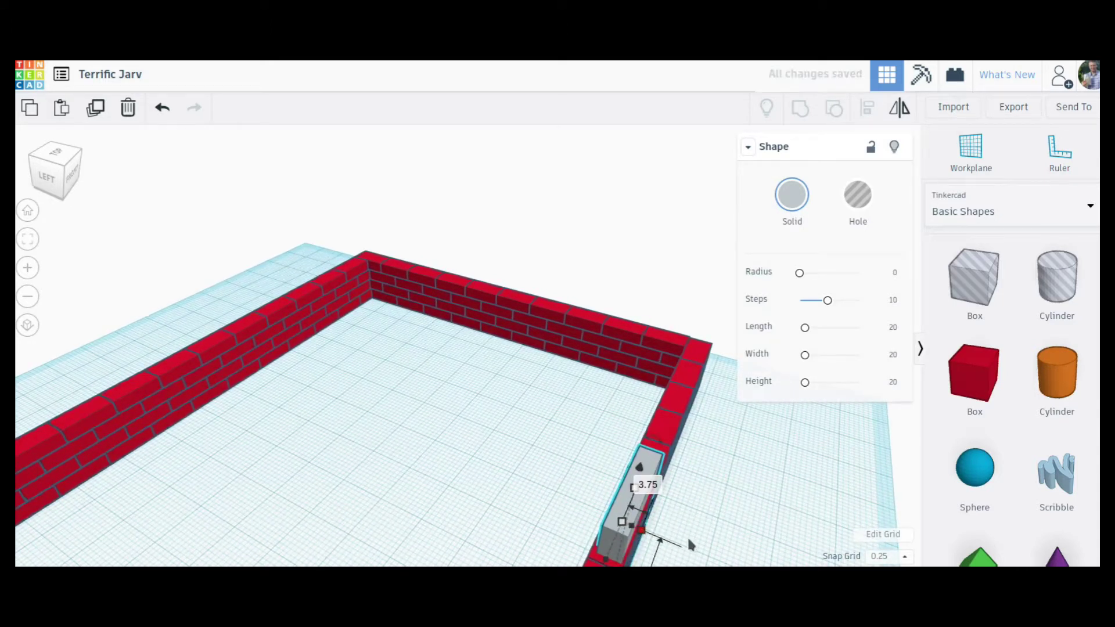
right_drag(688, 535, 651, 502)
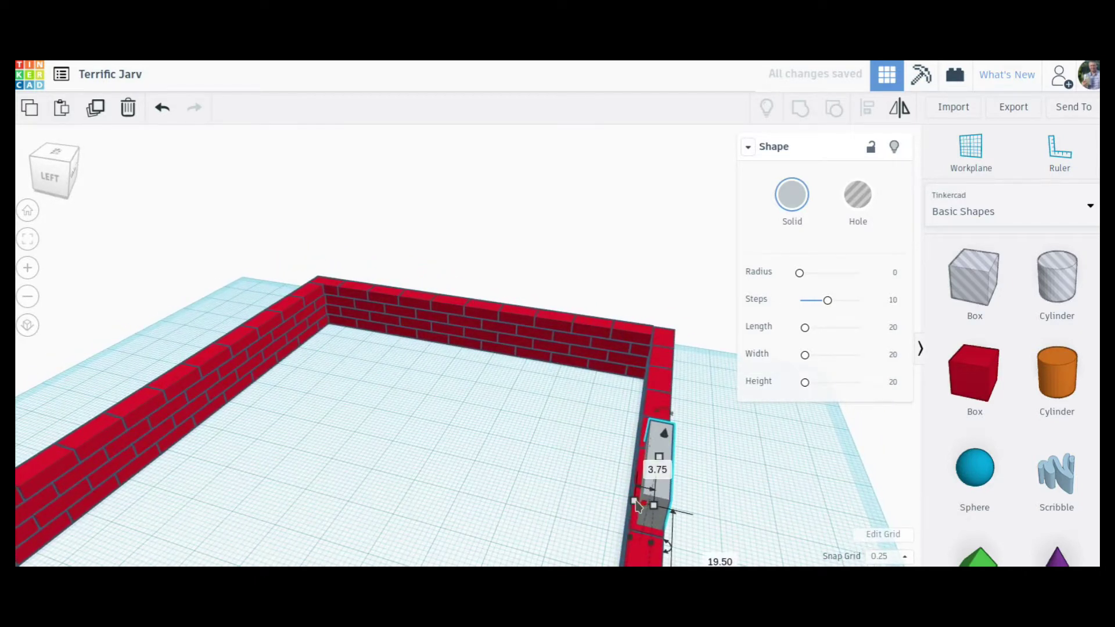
drag(637, 505, 667, 497)
Orbit to face the front wall and check the slab against the whole enclosure
right_drag(667, 497, 553, 519)
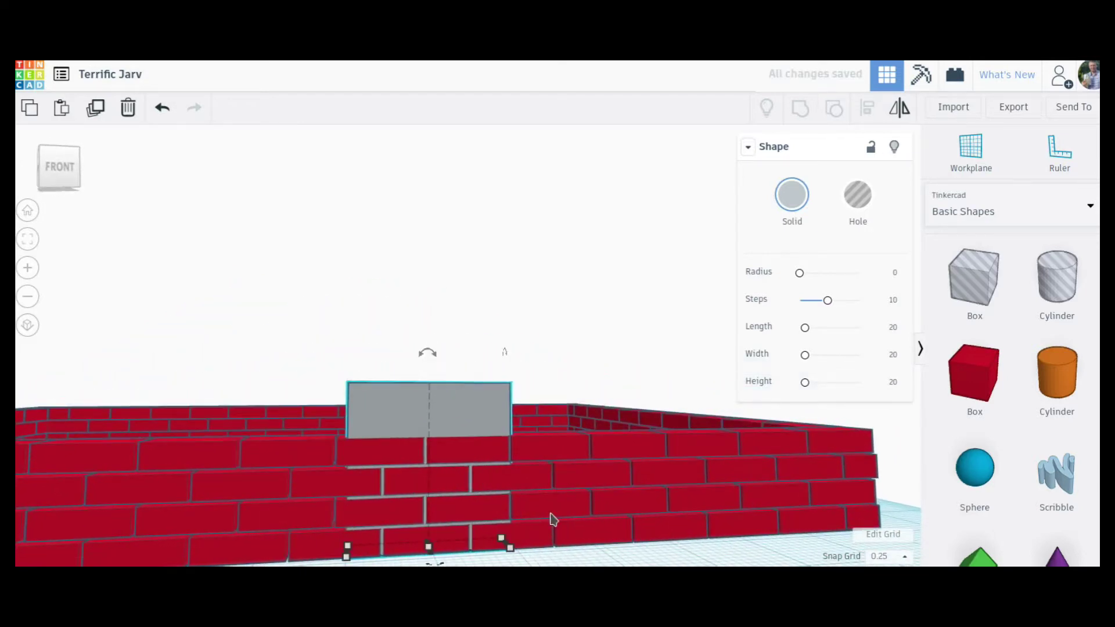
scroll(552, 518, down, 3)
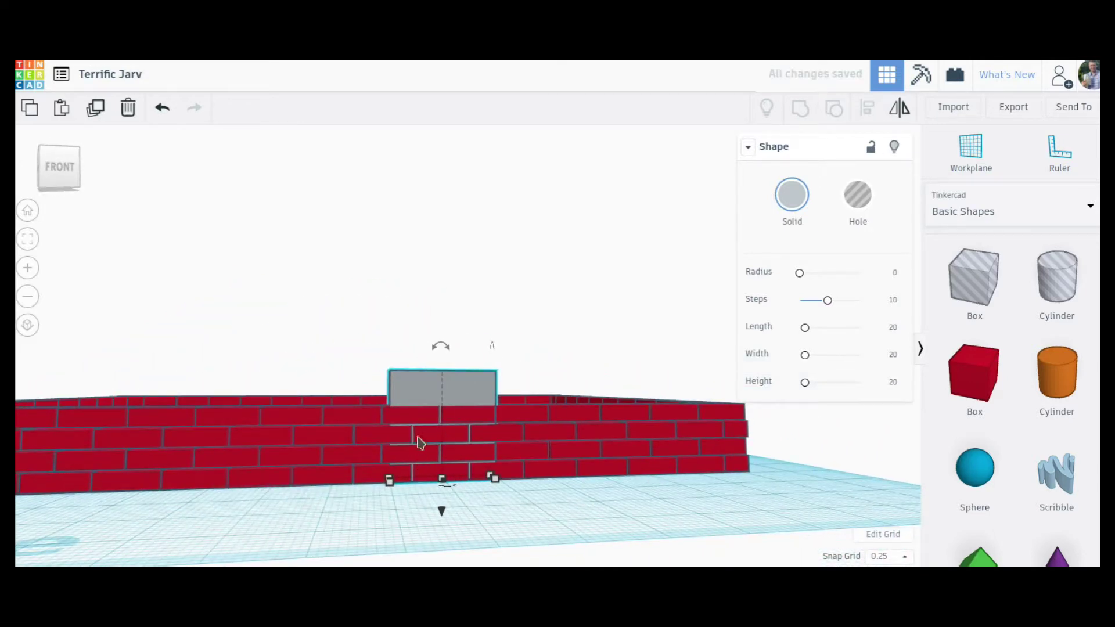
mouse_move(489, 475)
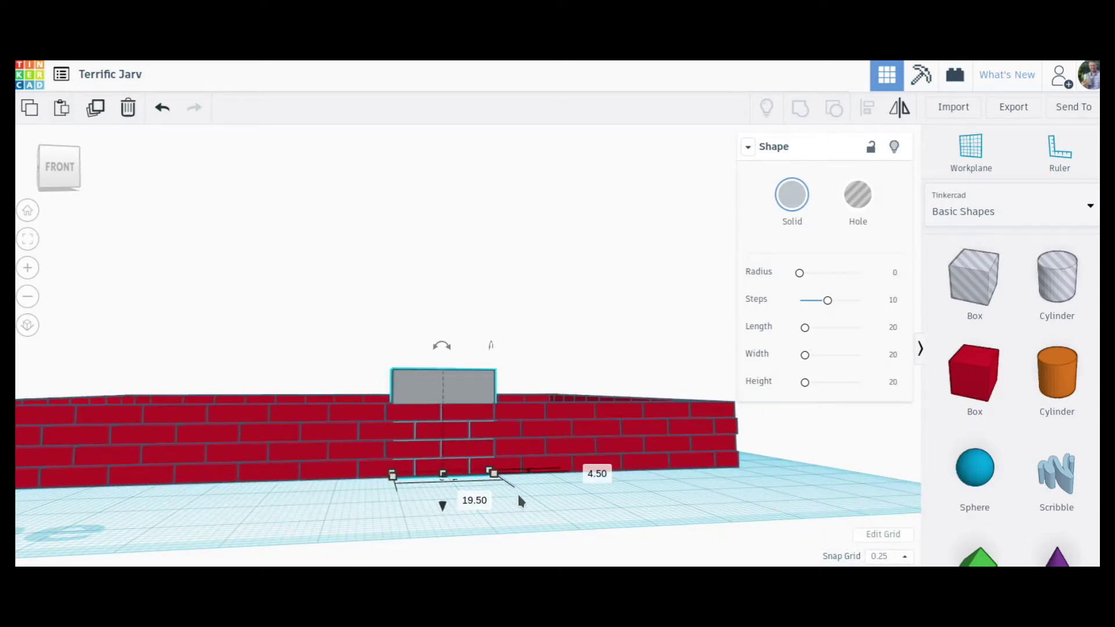
right_drag(519, 500, 518, 533)
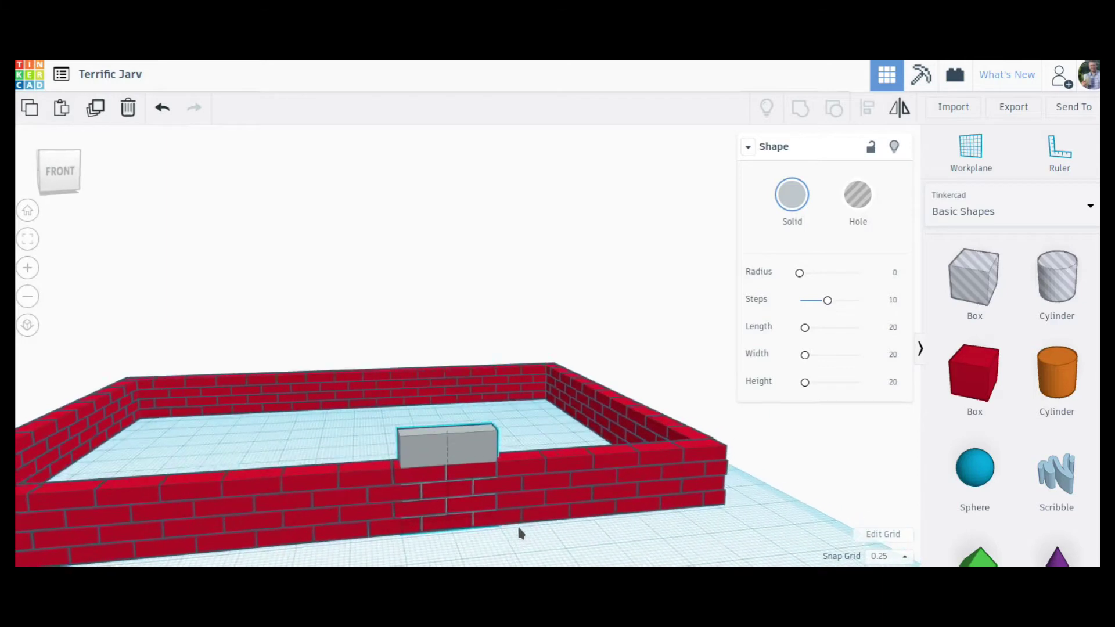
mouse_move(492, 523)
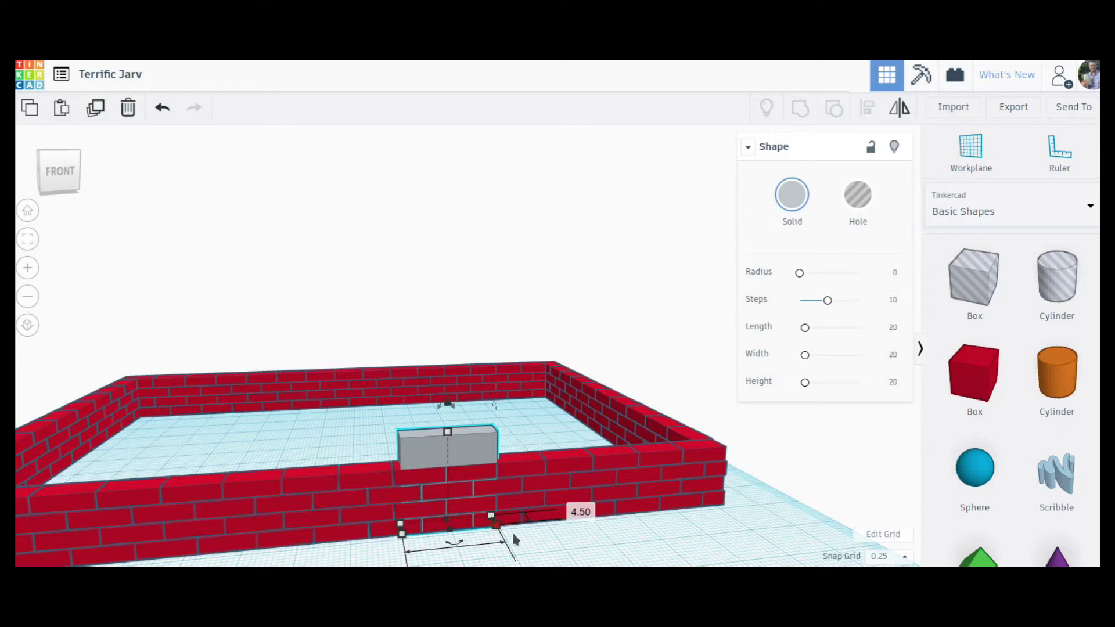
Stretch the grey box along the front brick wall to 70.75 long
click(541, 541)
right_drag(541, 541, 511, 509)
click(464, 481)
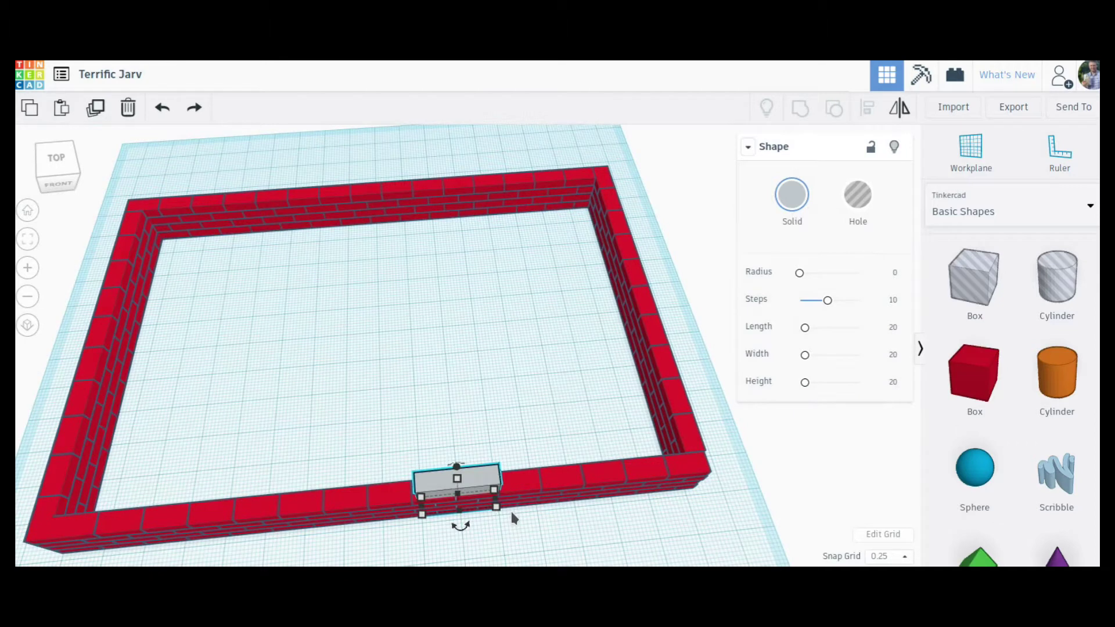
mouse_move(495, 501)
drag(496, 500, 691, 505)
right_drag(739, 480, 711, 418)
Lengthen the grey box to about 160.75 so it caps the whole front wall
right_drag(562, 533, 464, 500)
mouse_move(452, 471)
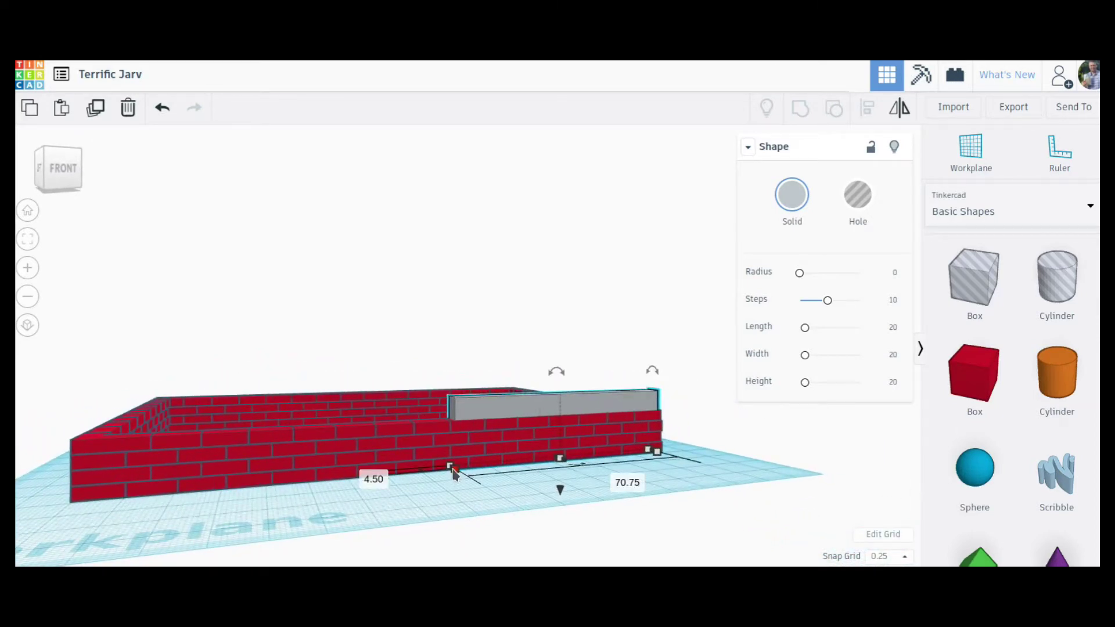
right_drag(443, 488, 472, 505)
scroll(472, 522, up, 2)
scroll(455, 447, down, 4)
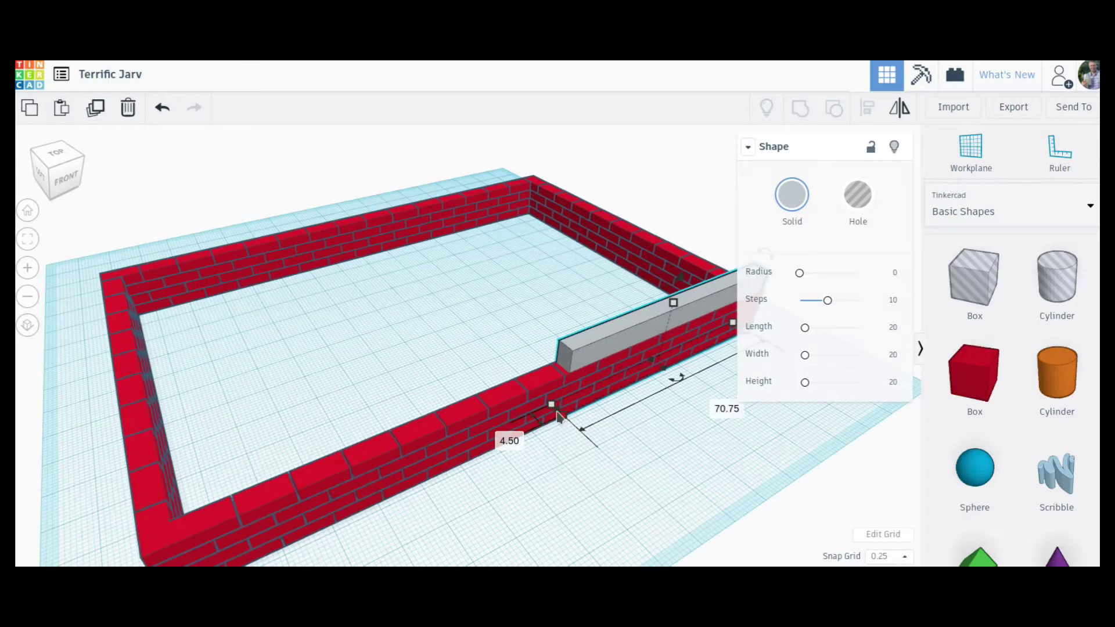
drag(559, 413, 156, 540)
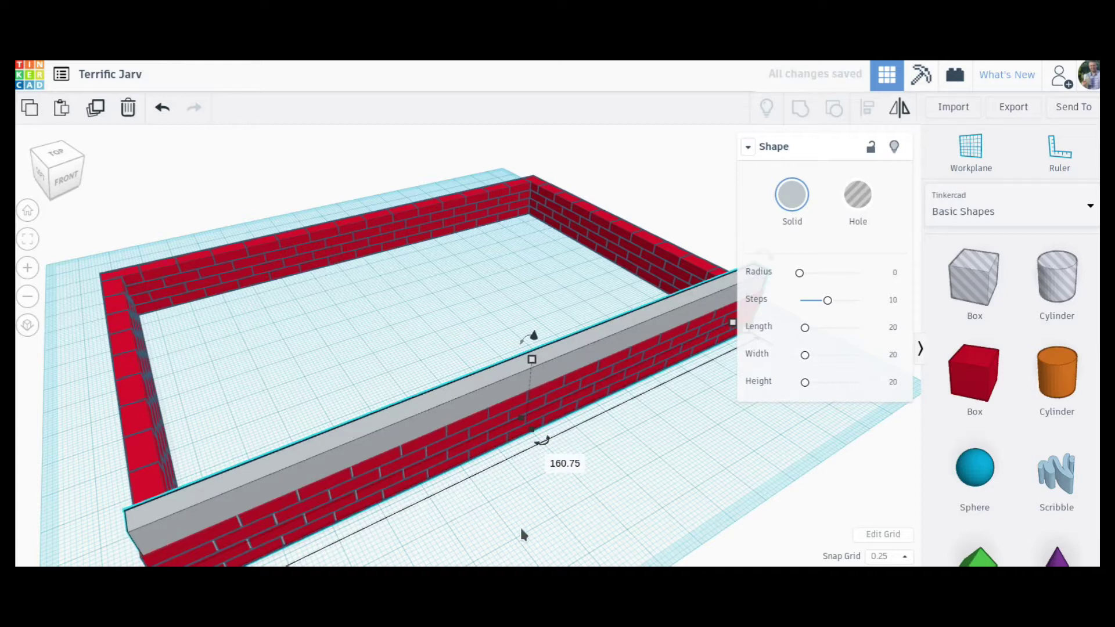
right_drag(609, 467, 502, 380)
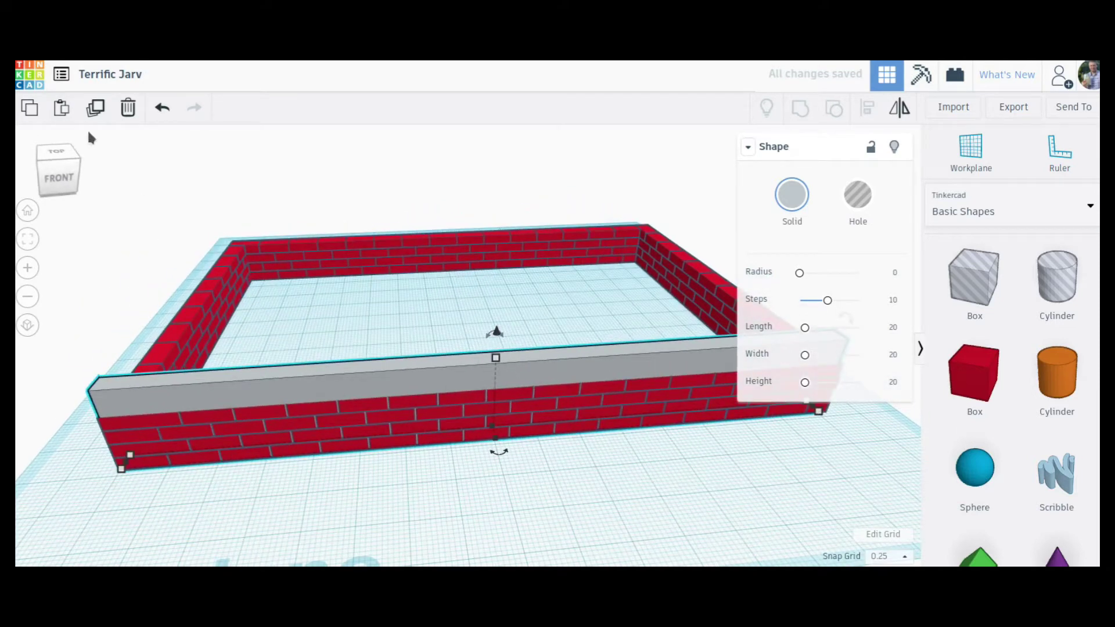
click(95, 107)
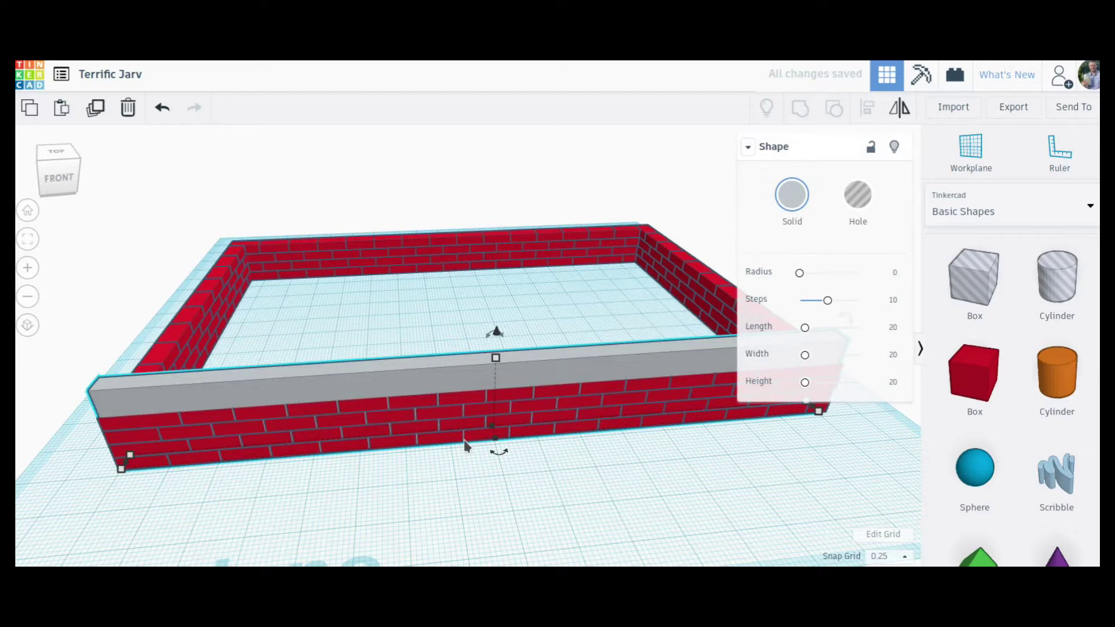
key(Up)
key(Up)
key(Up)
key(Up)
key(Up)
key(Up)
key(Up)
key(Up)
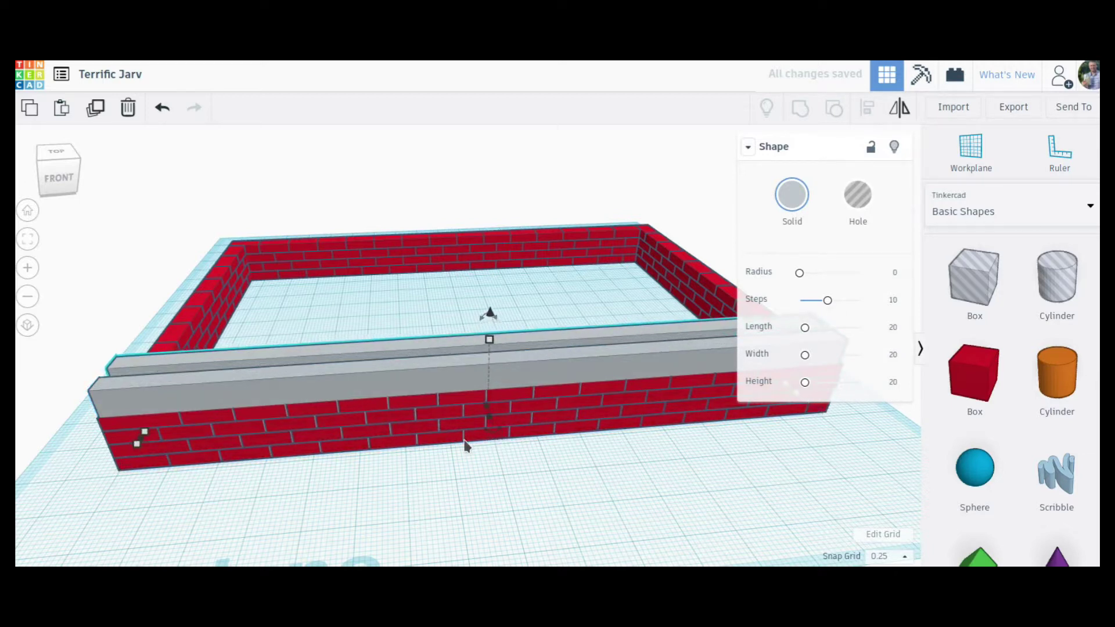
key(Up)
key(Up)
key(Up)
key(Up)
key(Up)
key(Up)
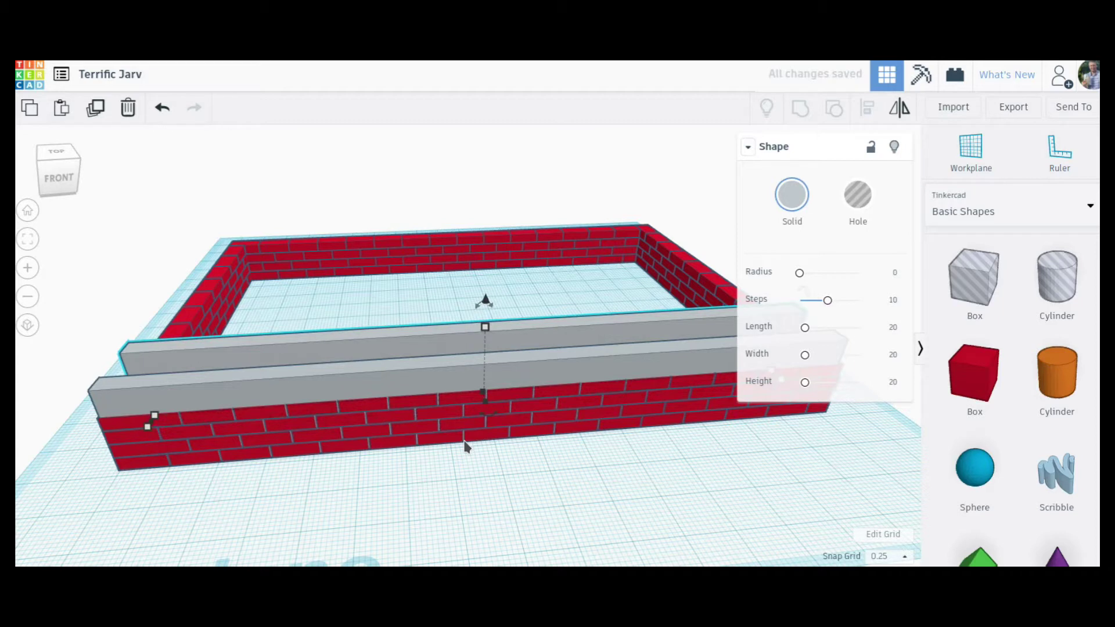
key(Up)
key(Up)
key(Up)
key(Up)
key(Up)
key(Up)
key(Up)
key(Up)
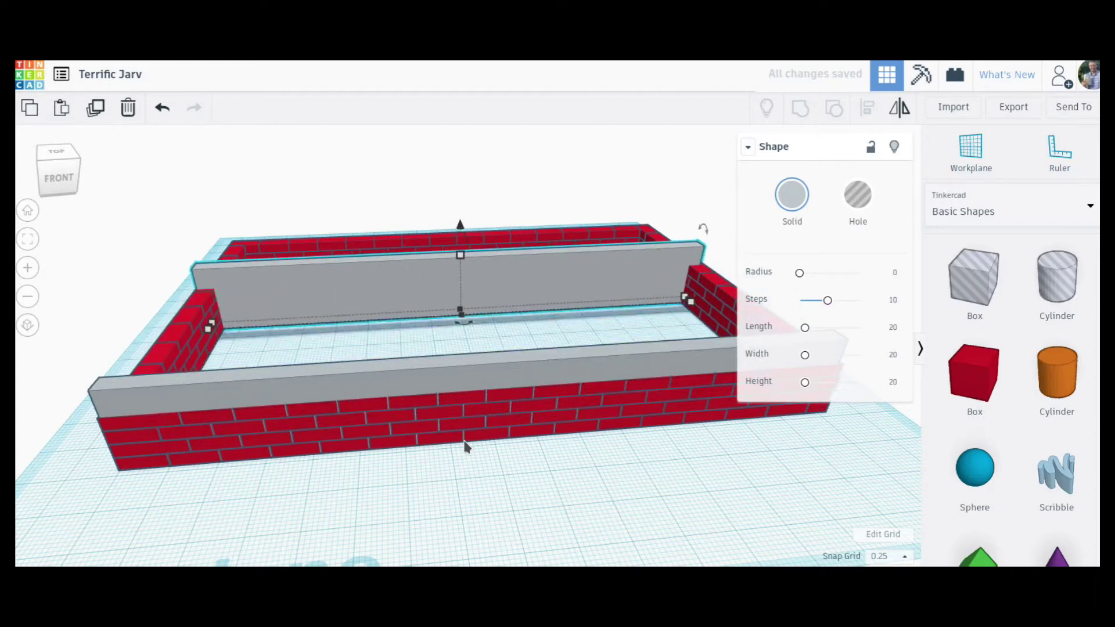
key(Up)
key(Up)
key(Up)
key(Up)
key(Up)
key(Up)
key(Up)
key(Up)
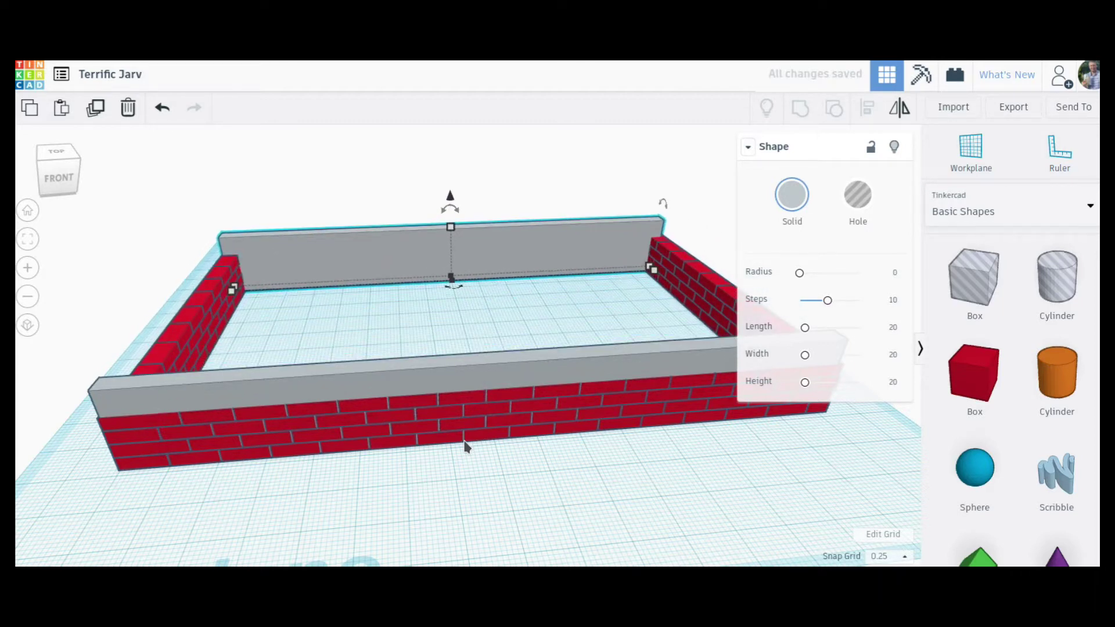
key(Up)
key(Up)
key(Up)
key(Up)
key(Up)
key(Up)
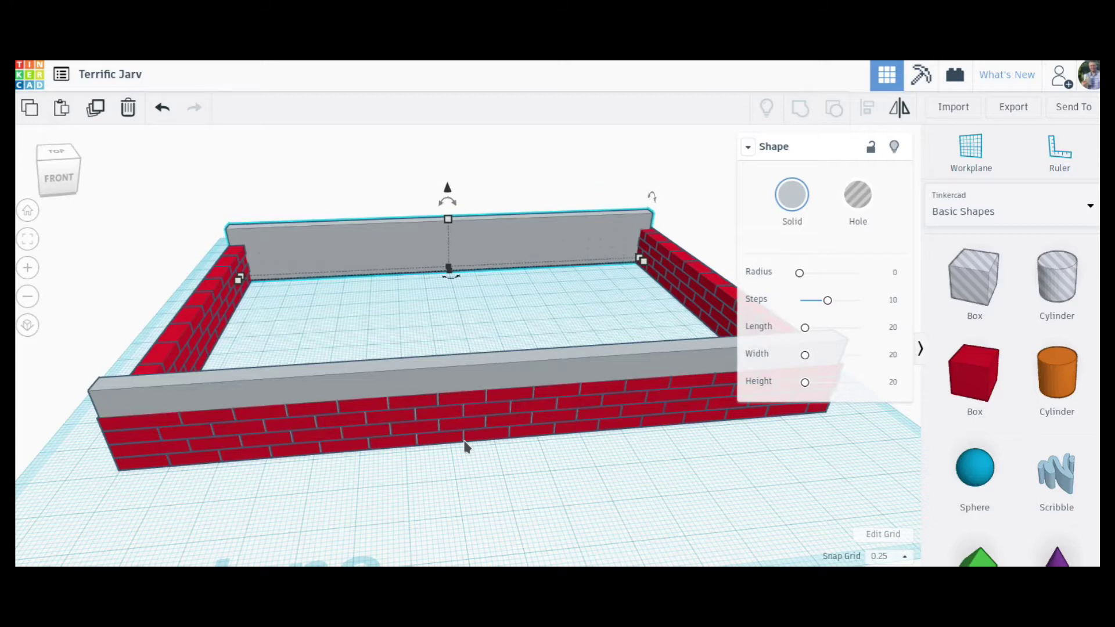
key(Up)
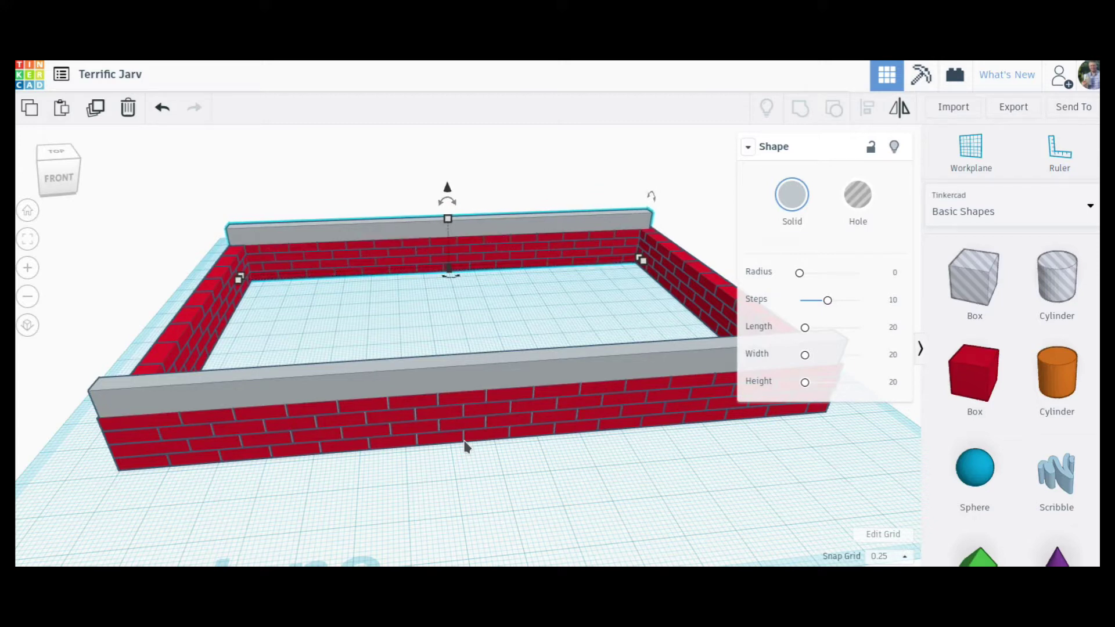
right_drag(540, 336, 714, 356)
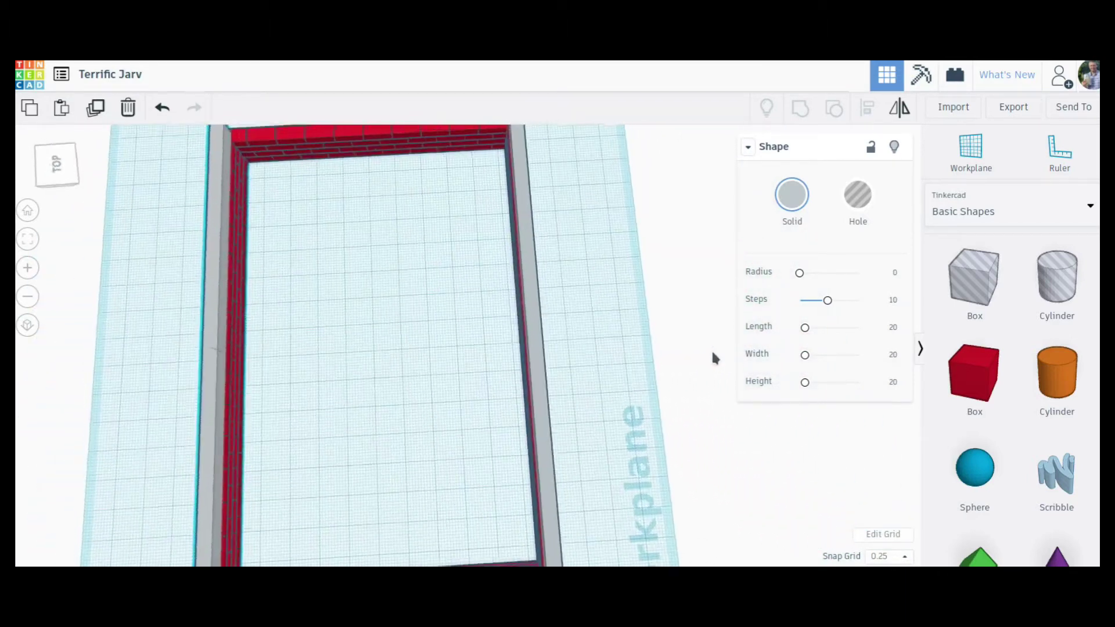
middle_drag(336, 385, 552, 381)
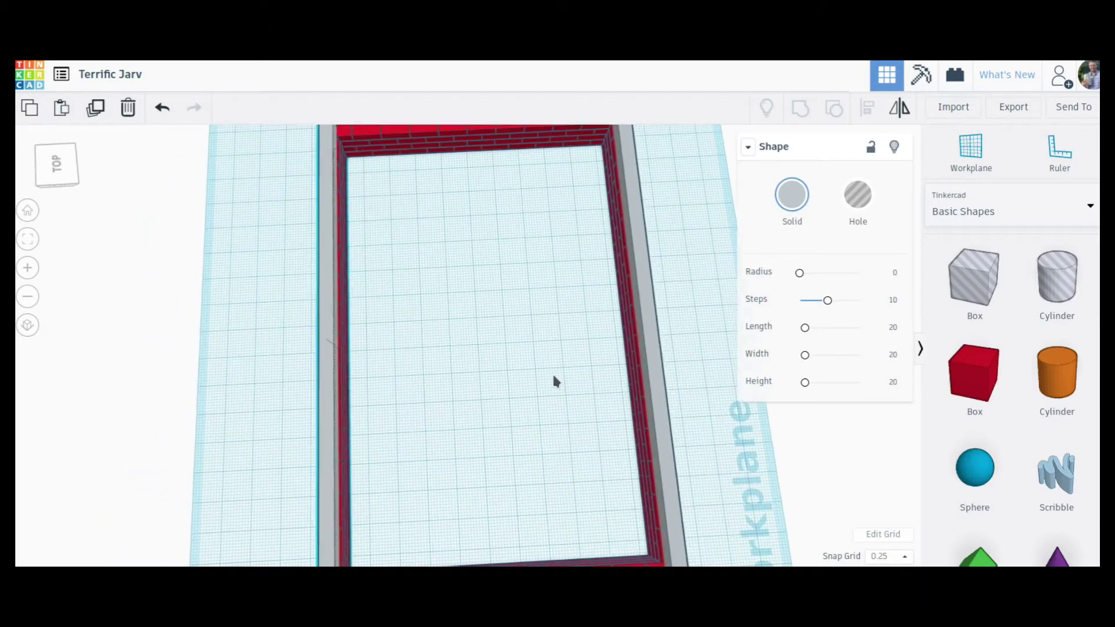
right_drag(485, 406, 552, 308)
click(314, 372)
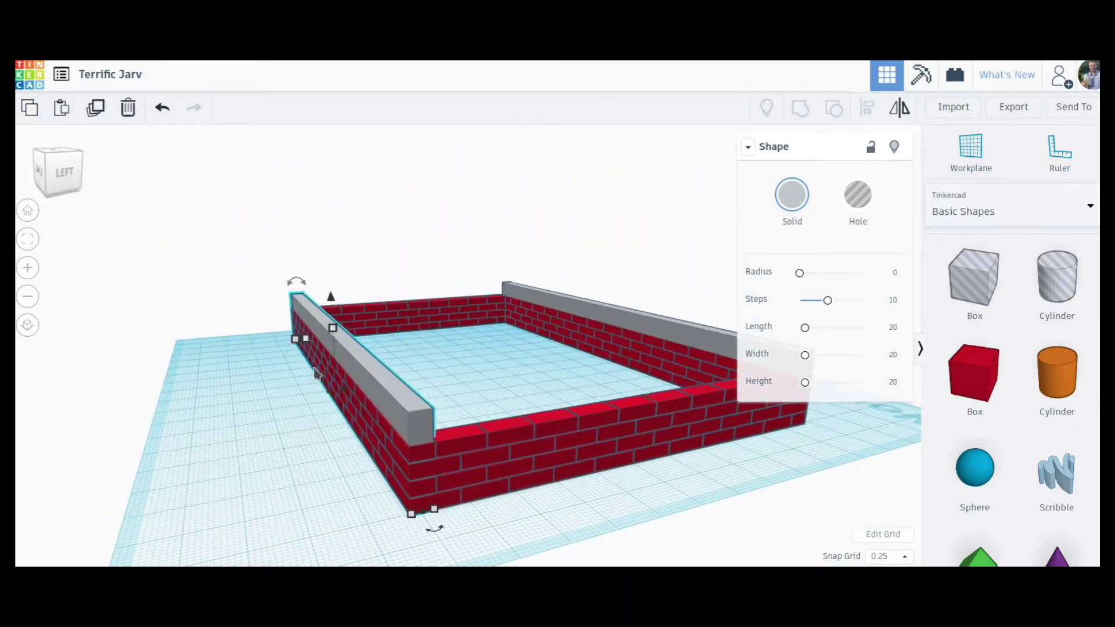
right_drag(506, 426, 340, 456)
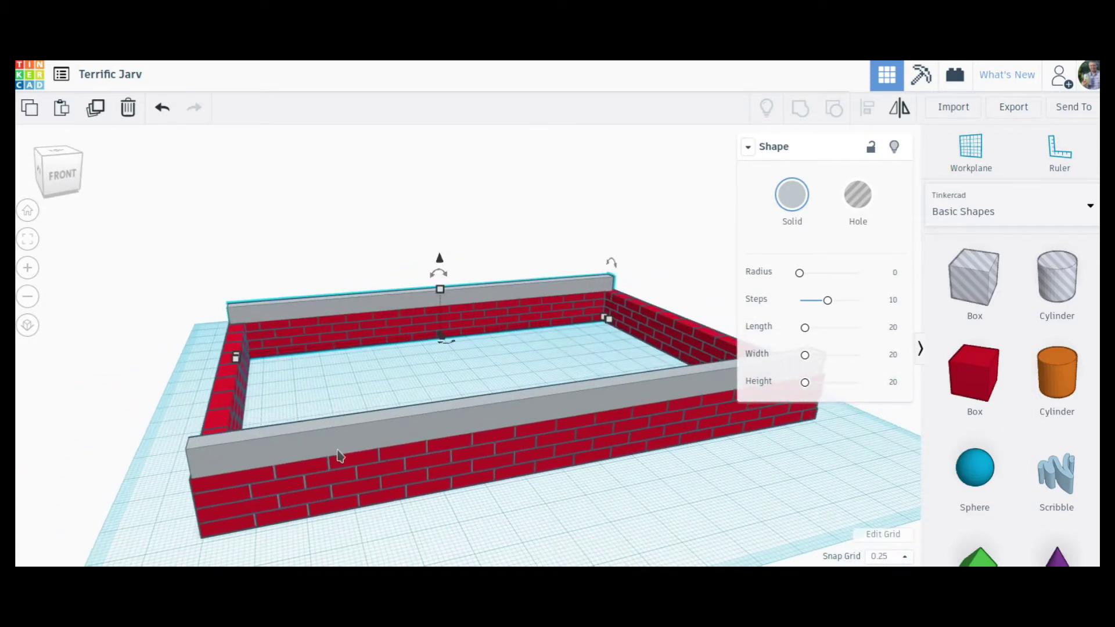
Duplicate the front grey strip, rotate the copy 90° and move it onto the left wall
click(406, 464)
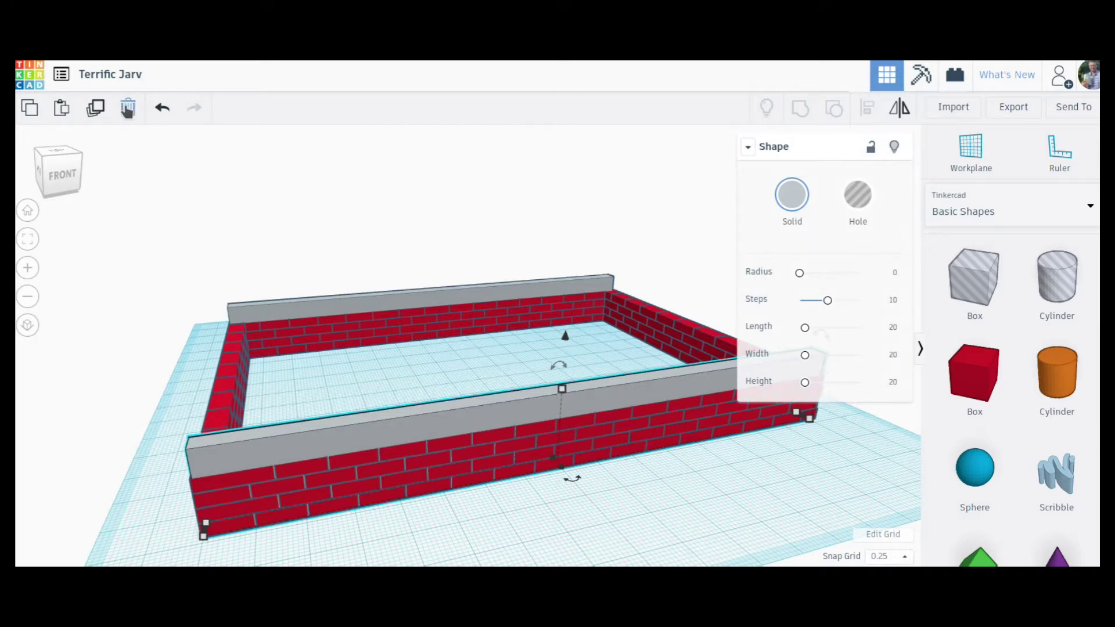
click(94, 109)
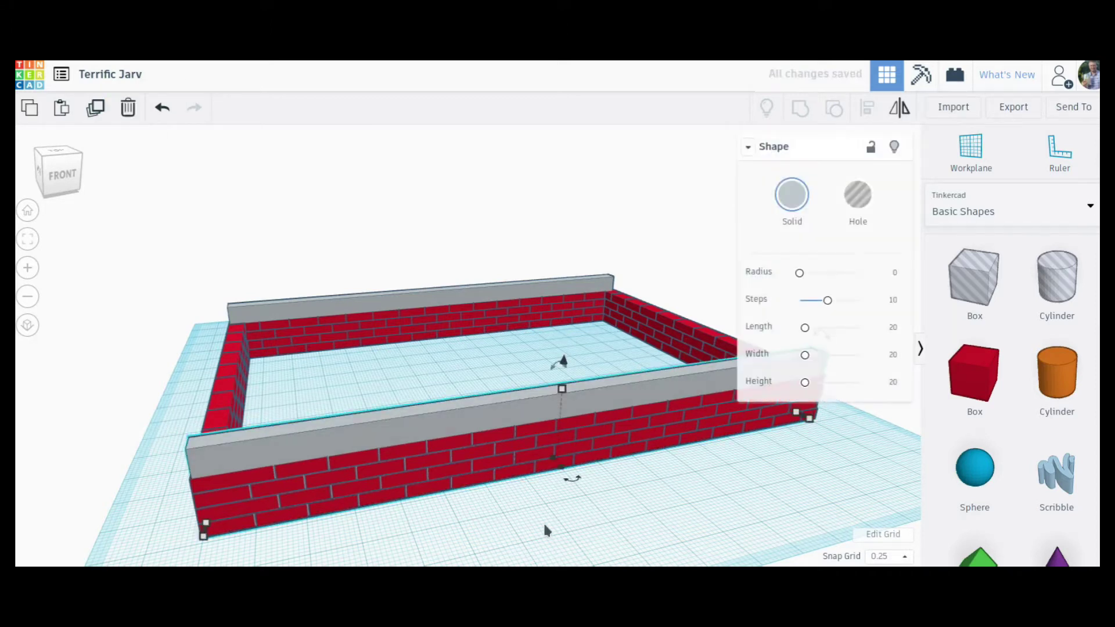
drag(573, 477, 480, 489)
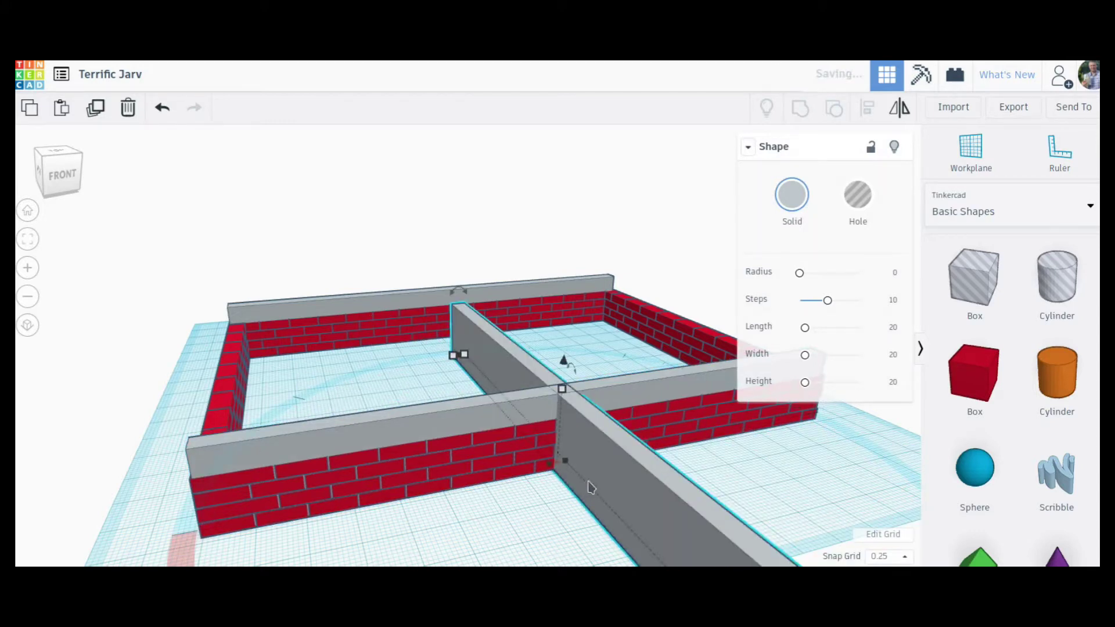
drag(562, 361, 197, 483)
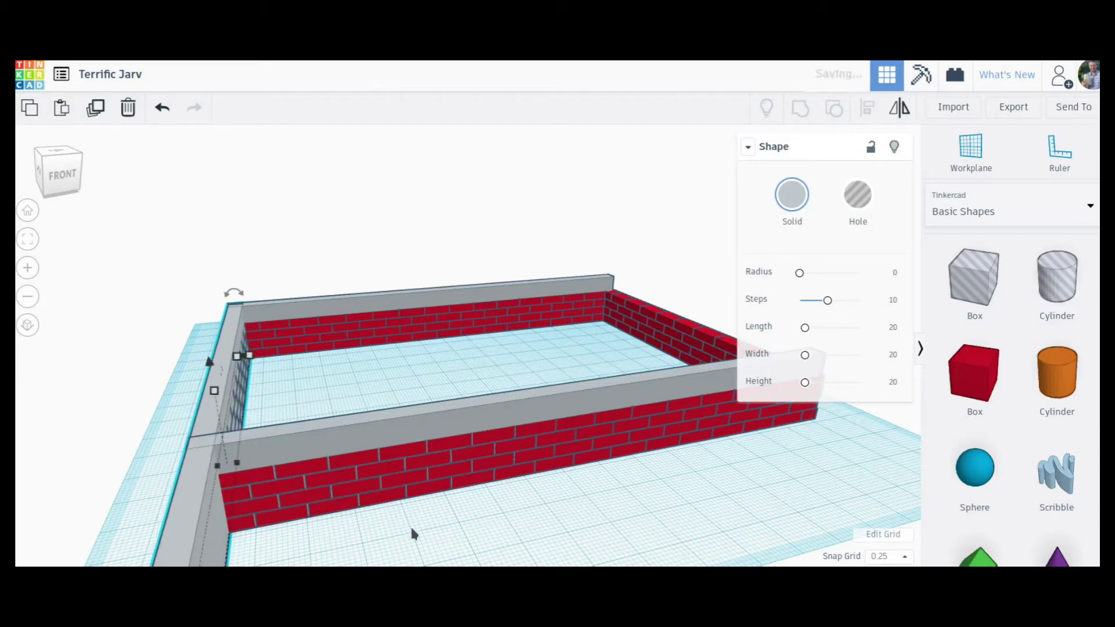
key(Left)
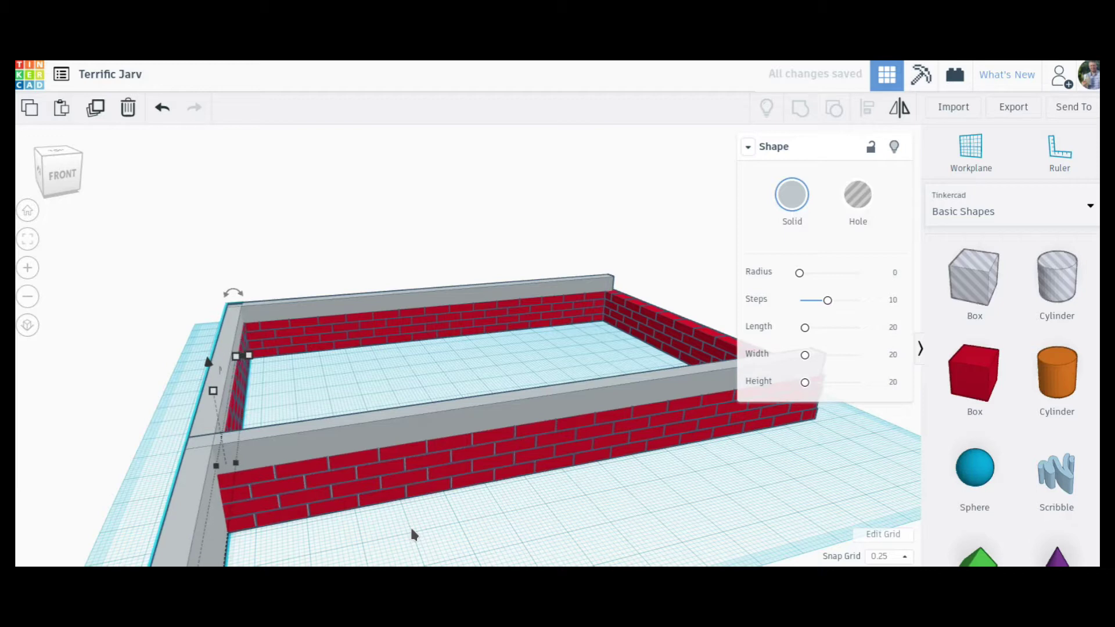
Shorten the left grey strip to 107.50 to fit between front and back walls
right_drag(411, 530, 727, 491)
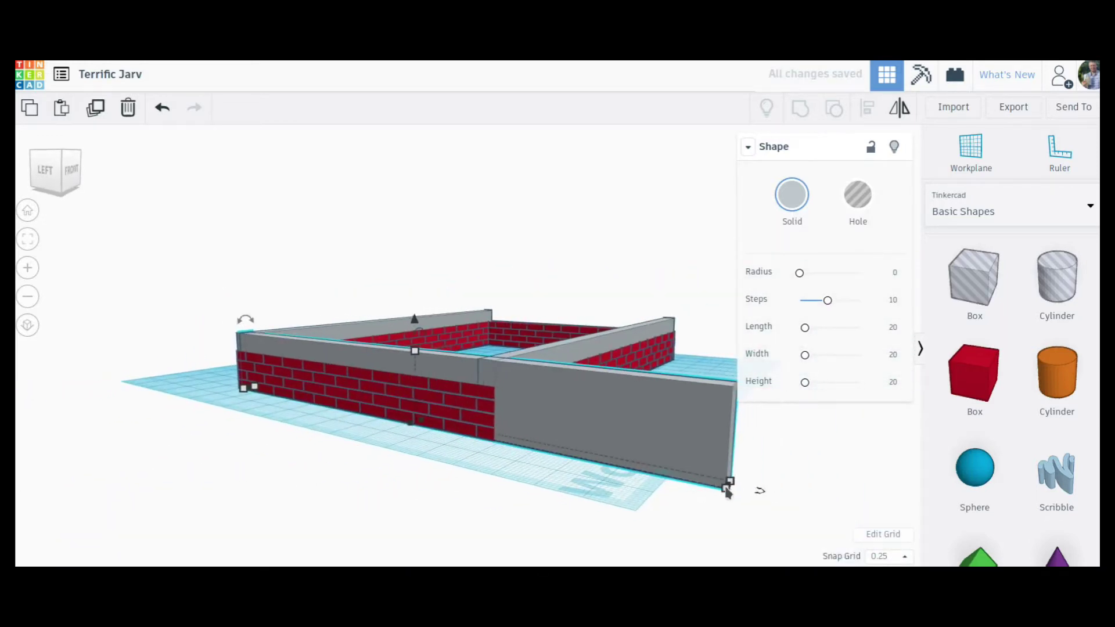
mouse_move(728, 488)
drag(730, 486, 466, 458)
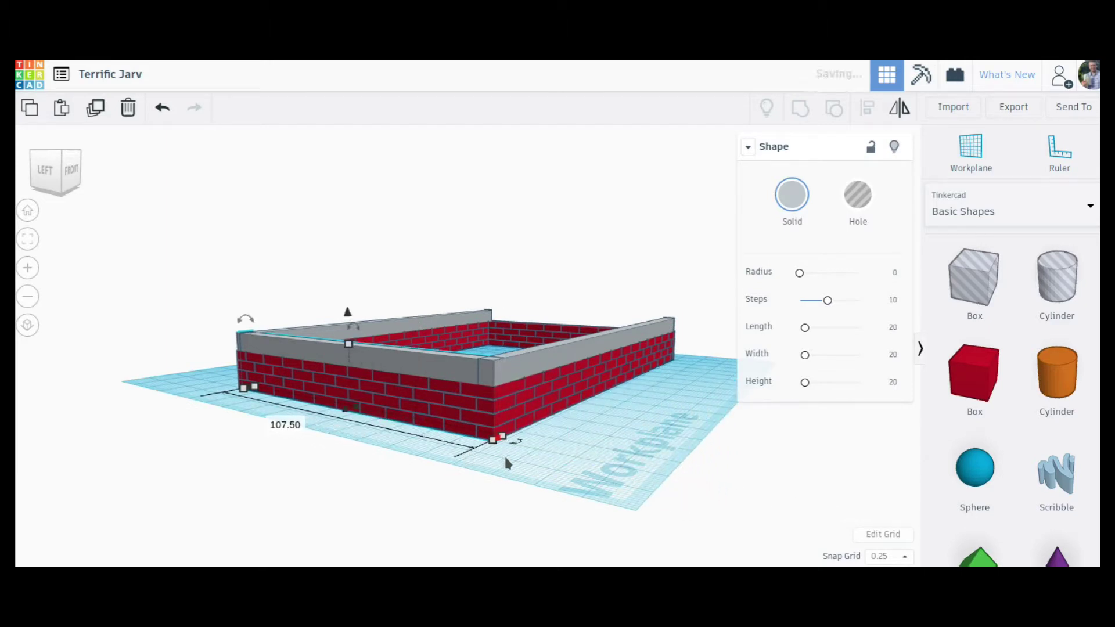
right_drag(504, 454, 292, 372)
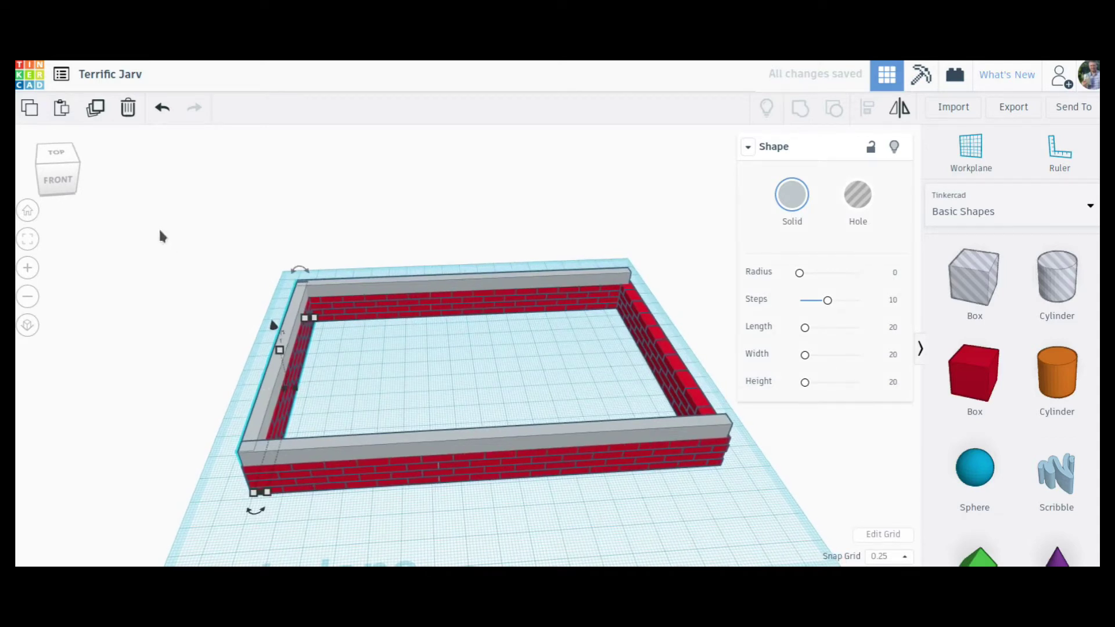
Undo a stray duplicate-and-nudge of the wall piece and clear the selection
click(94, 110)
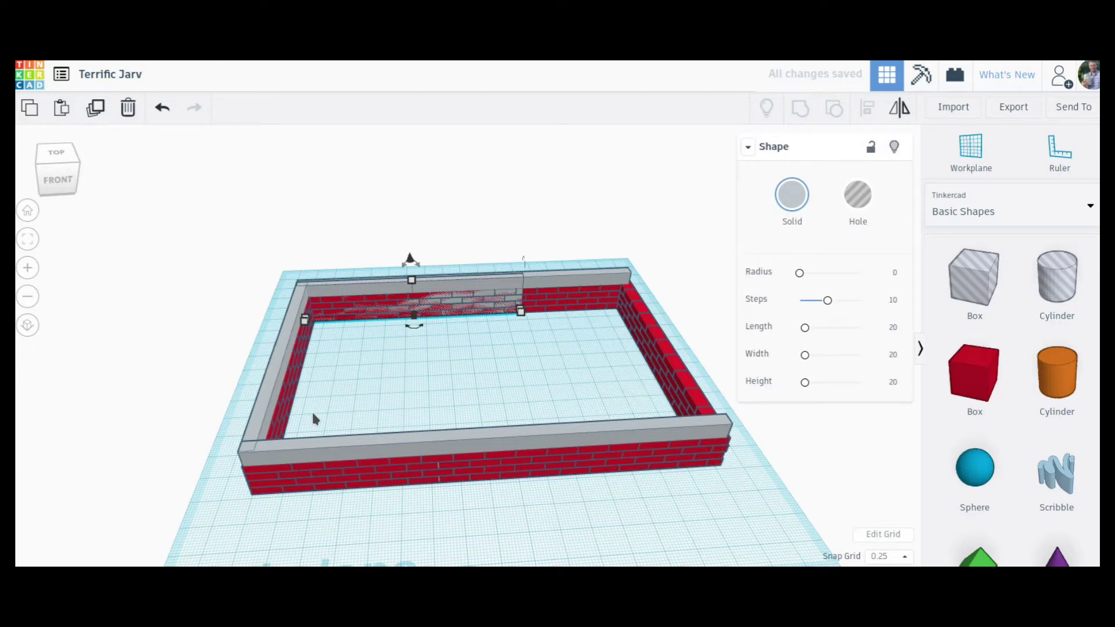
key(Right)
key(Right)
key(Right)
key(Right)
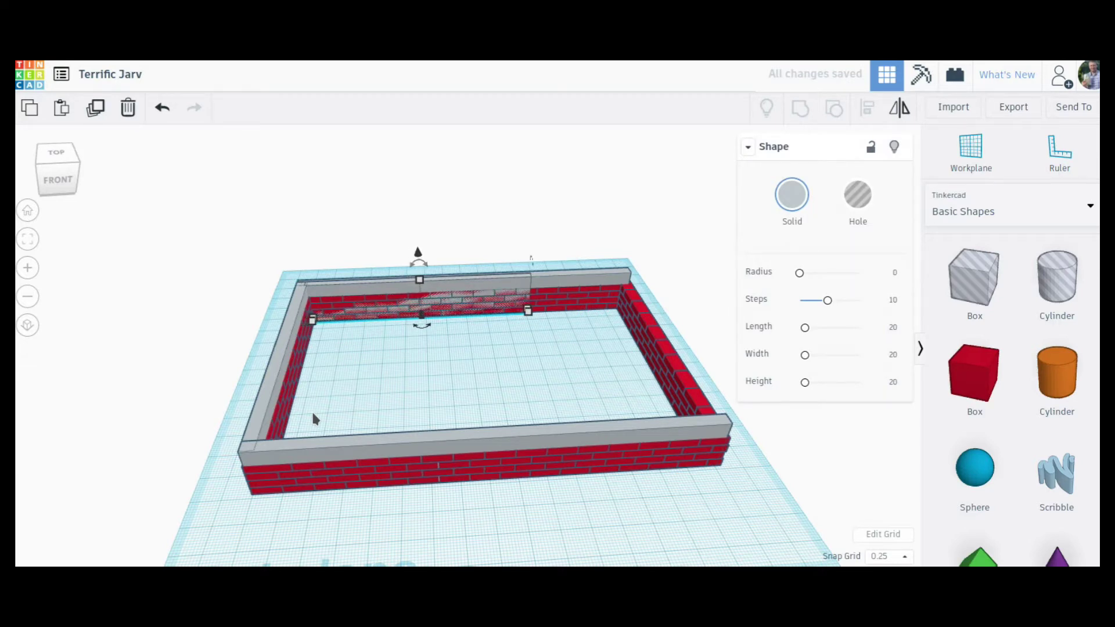
key(ctrl+z)
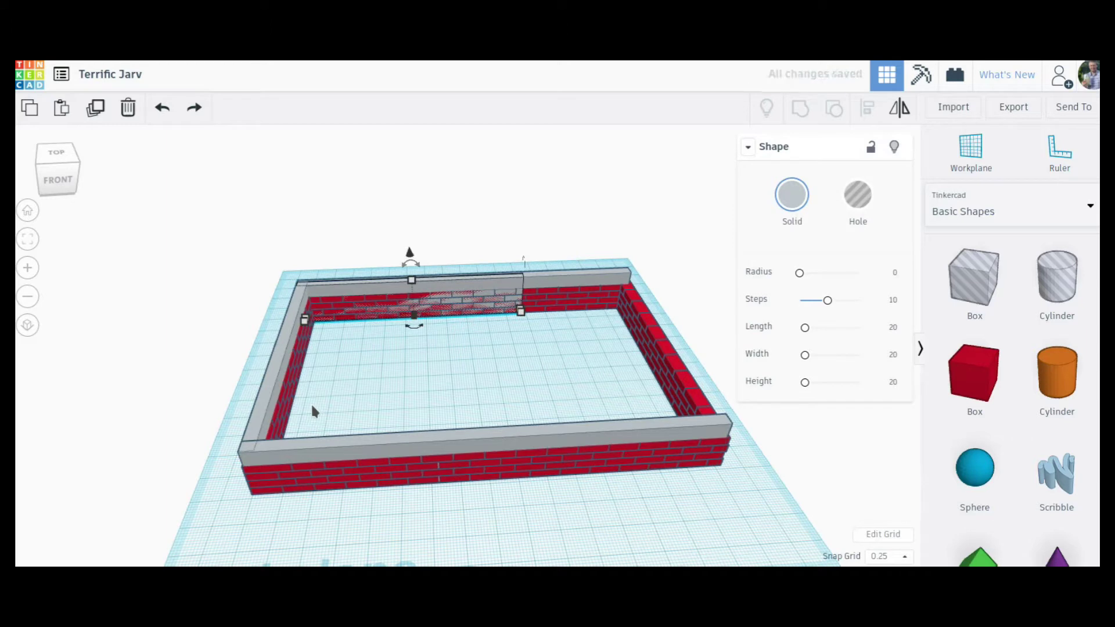
click(308, 411)
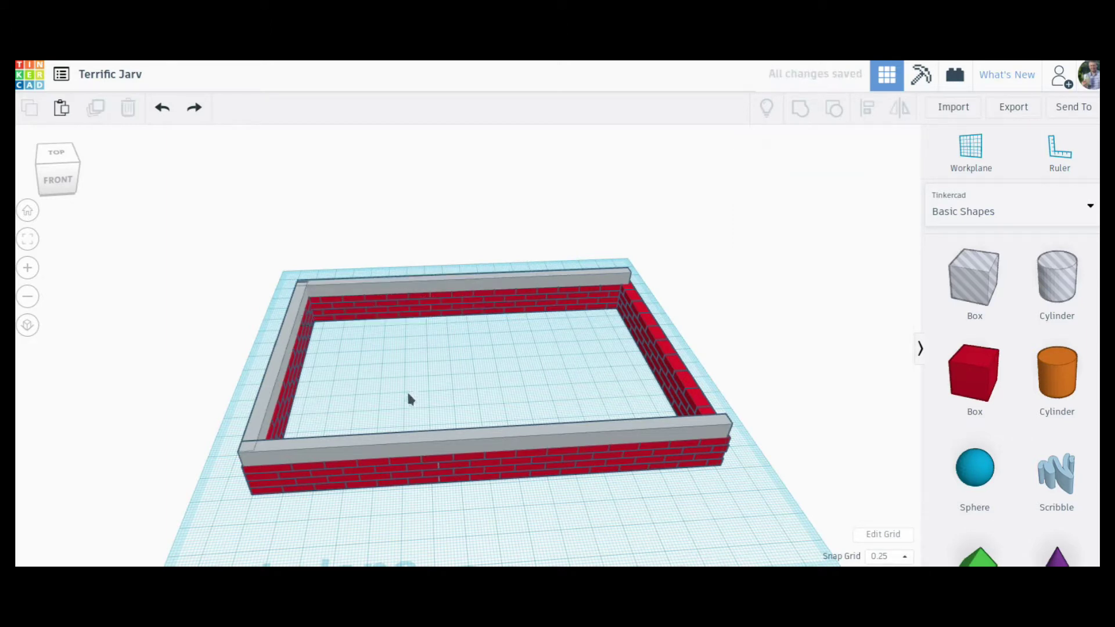
Duplicate the left grey strip and nudge the copy onto the right brick wall
click(284, 364)
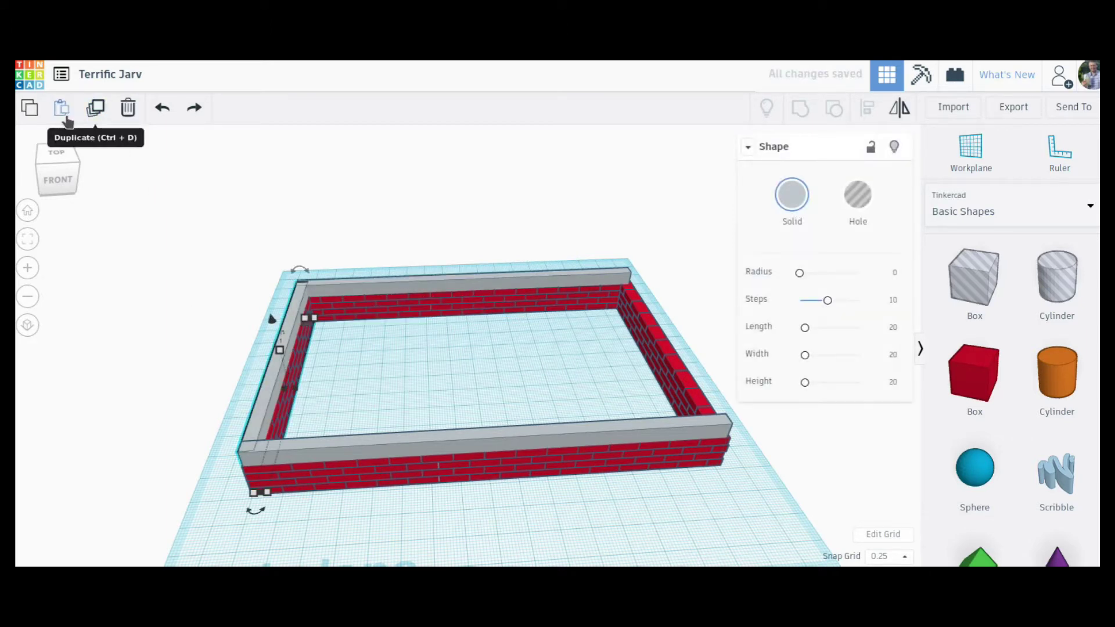
click(94, 109)
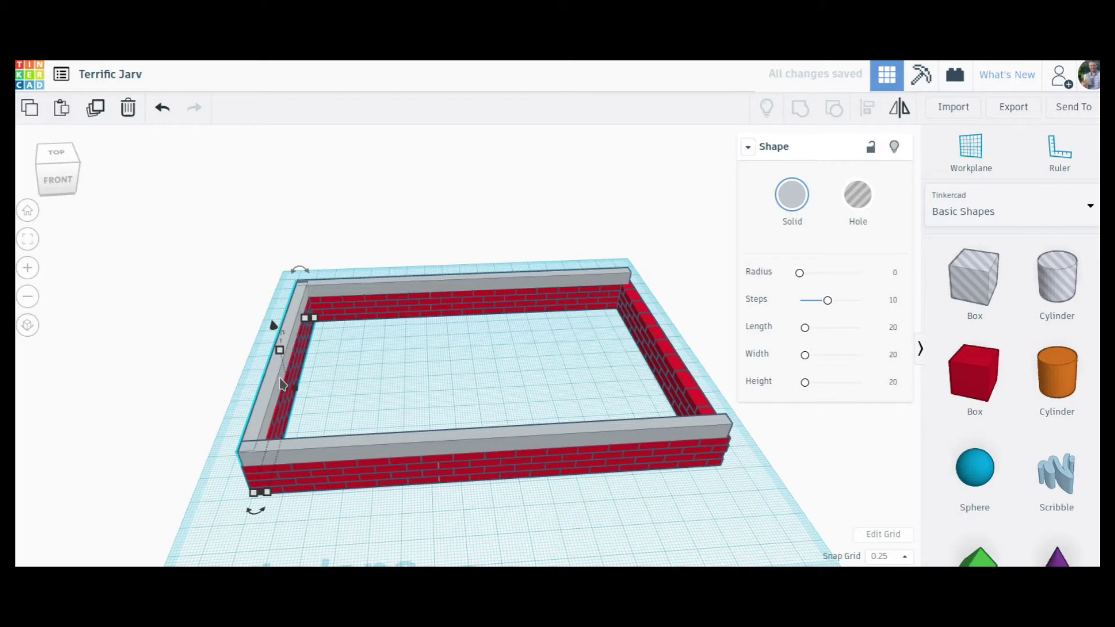
key(Right)
key(Right)
key(Right)
key(Right)
key(Right)
key(Right)
key(Right)
key(Right)
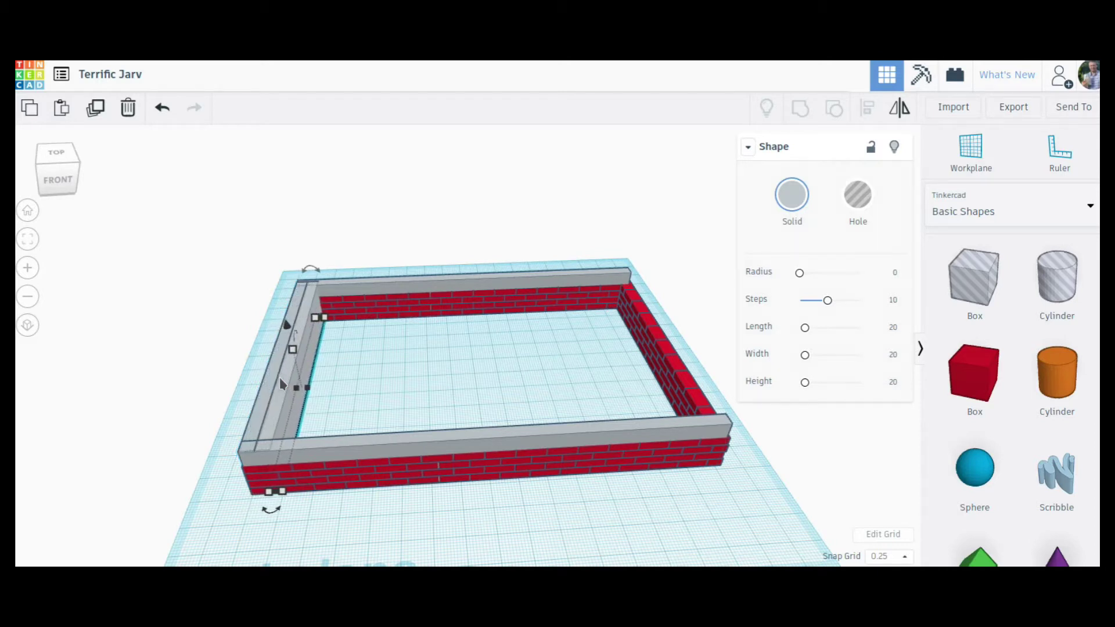
key(Right)
key(Right)
key(Right)
key(Right)
key(Right)
key(Right)
key(Right)
key(Right)
key(Right)
key(Right)
key(Right)
key(Right)
key(Right)
key(Right)
key(Right)
key(Right)
key(Right)
key(Right)
key(Right)
key(Right)
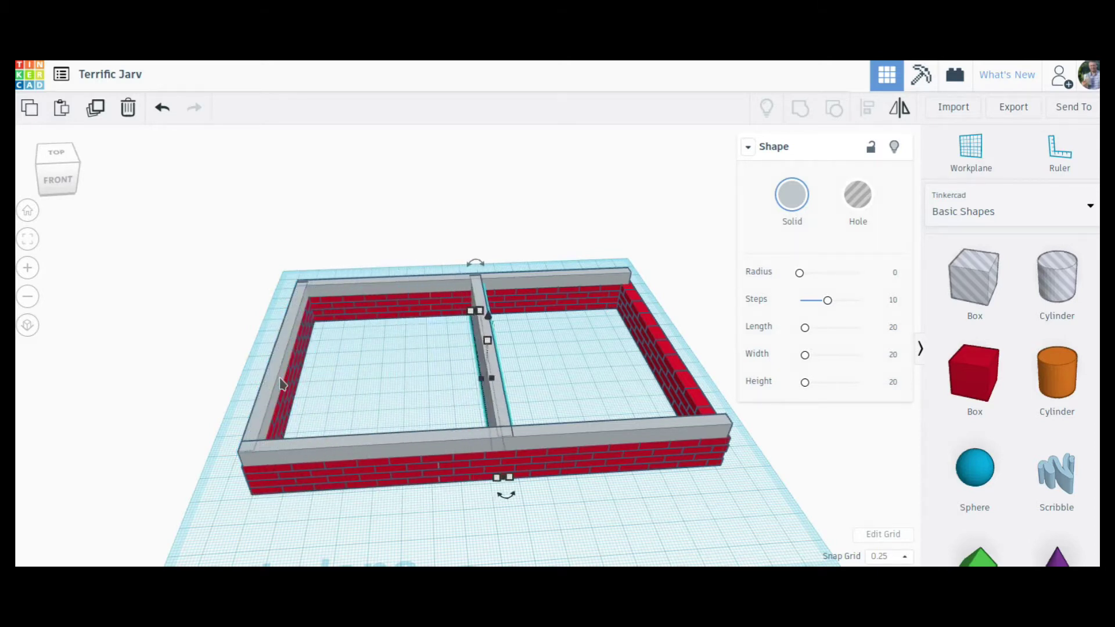
key(Right)
key(Right)
key(Right)
key(Right)
key(Right)
key(Right)
key(Right)
key(Right)
key(Right)
key(Right)
key(Right)
key(Right)
key(Right)
key(Right)
key(Right)
key(Right)
key(Right)
key(Right)
key(Right)
key(Right)
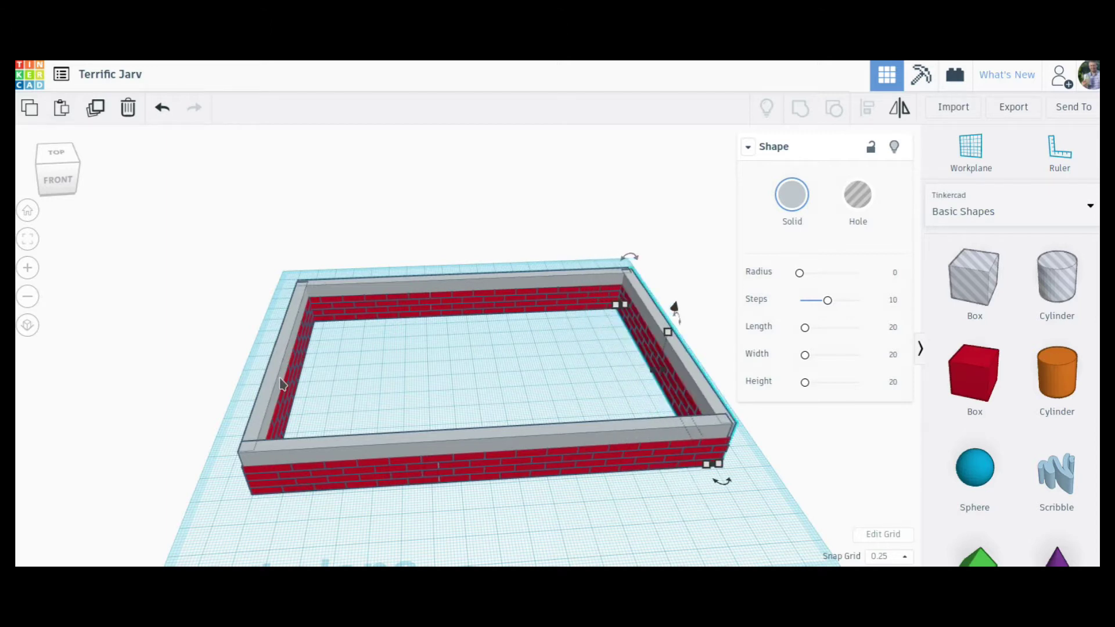
key(Left)
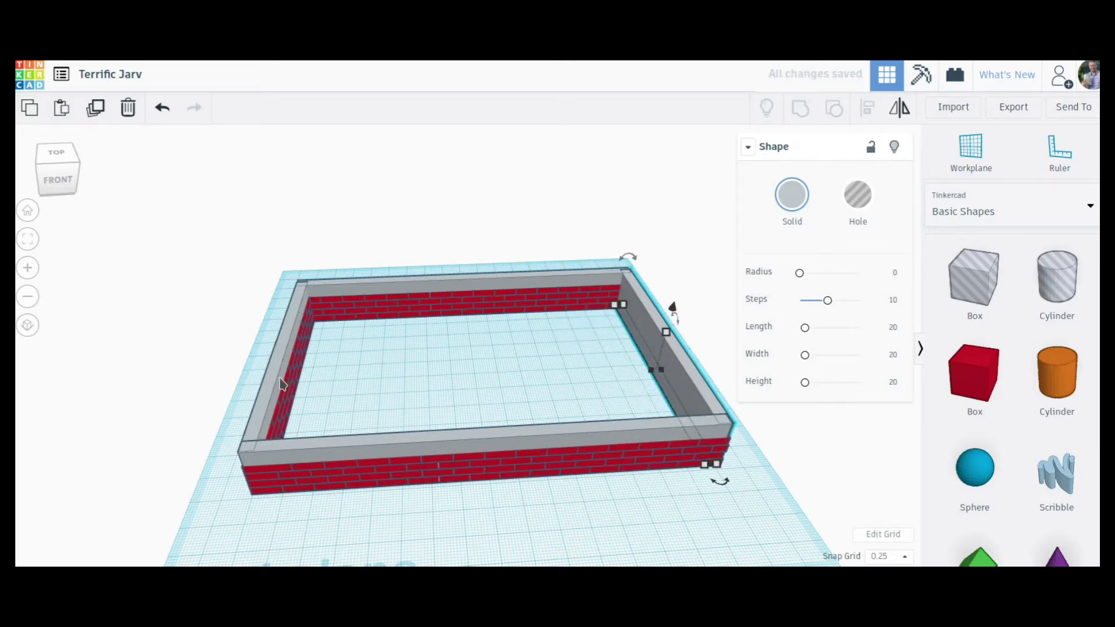
key(Left)
key(Right)
key(Right)
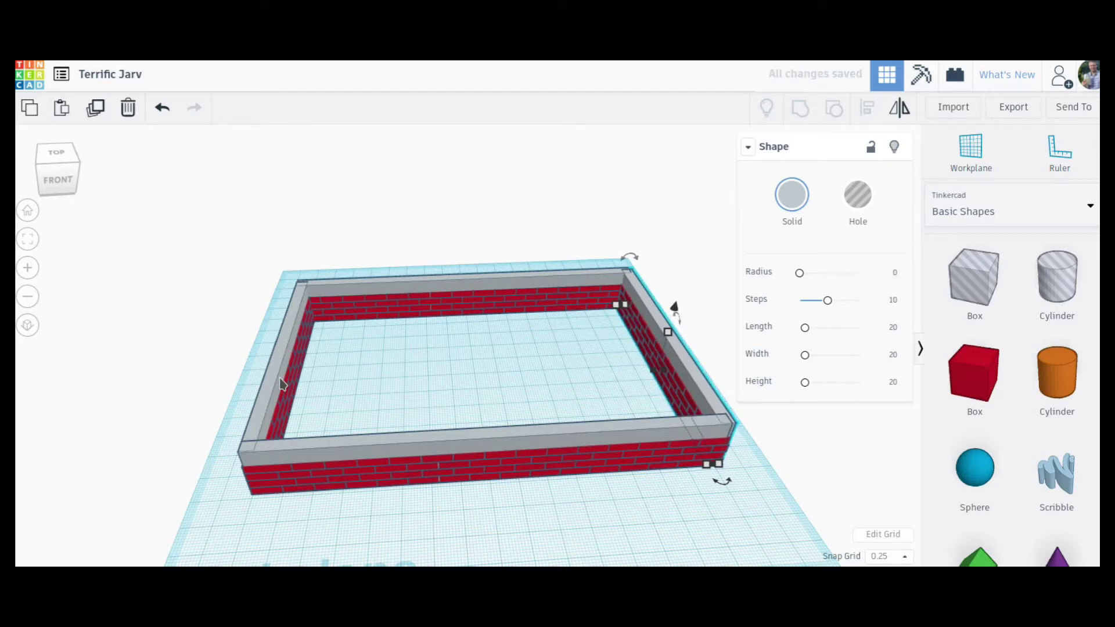
Select all four grey wall strips and group them into one shape
click(299, 459)
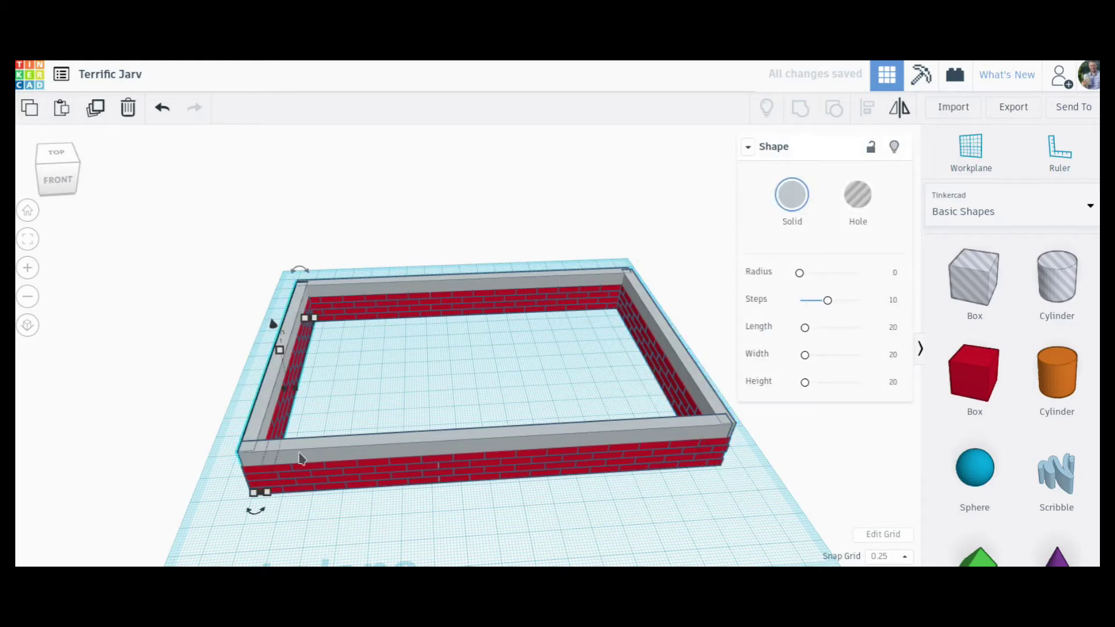
shift+click(398, 294)
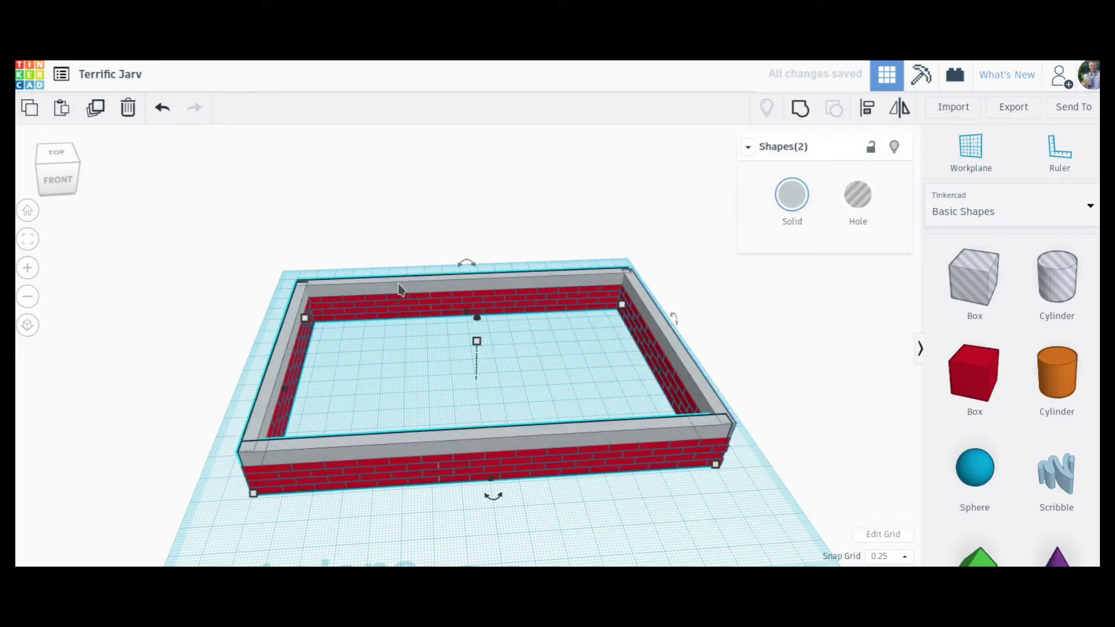
shift+click(709, 374)
key(ctrl+a)
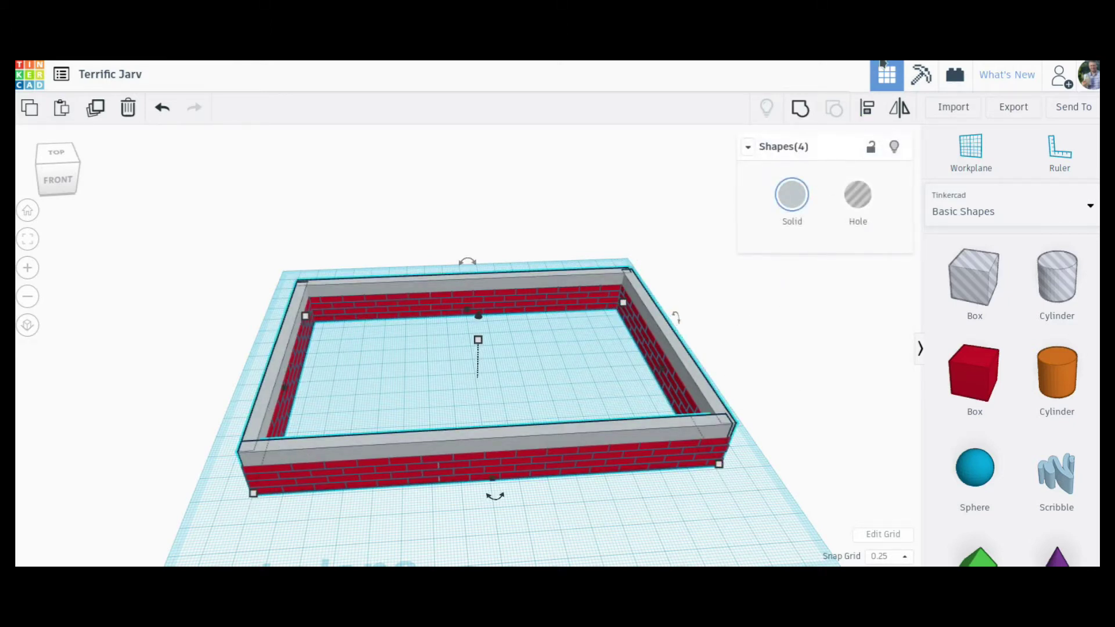
click(799, 109)
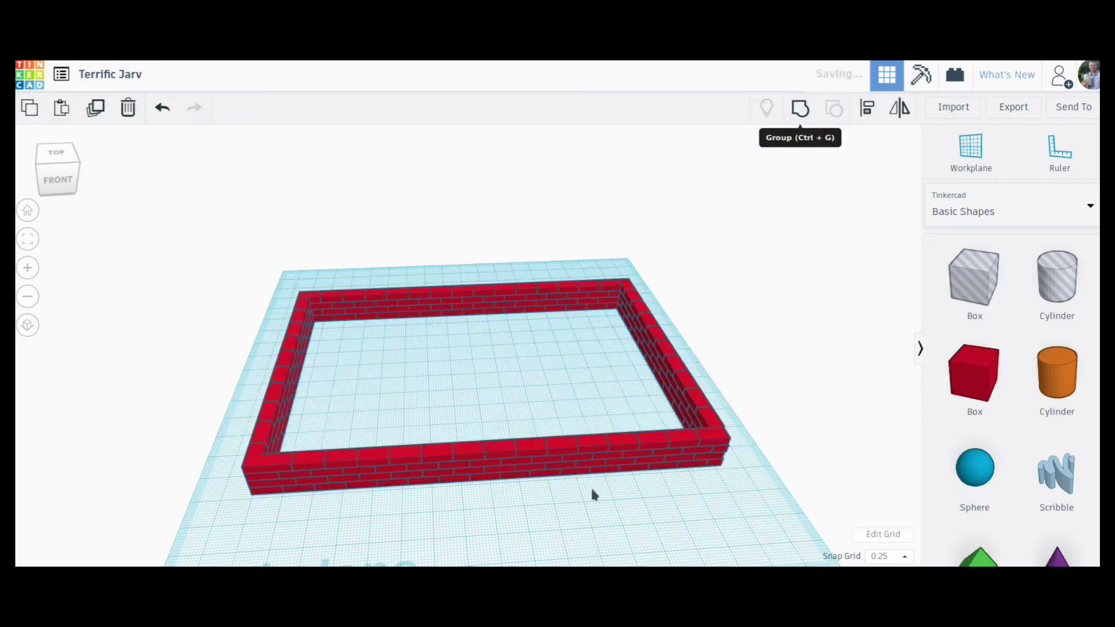
right_drag(590, 528, 539, 476)
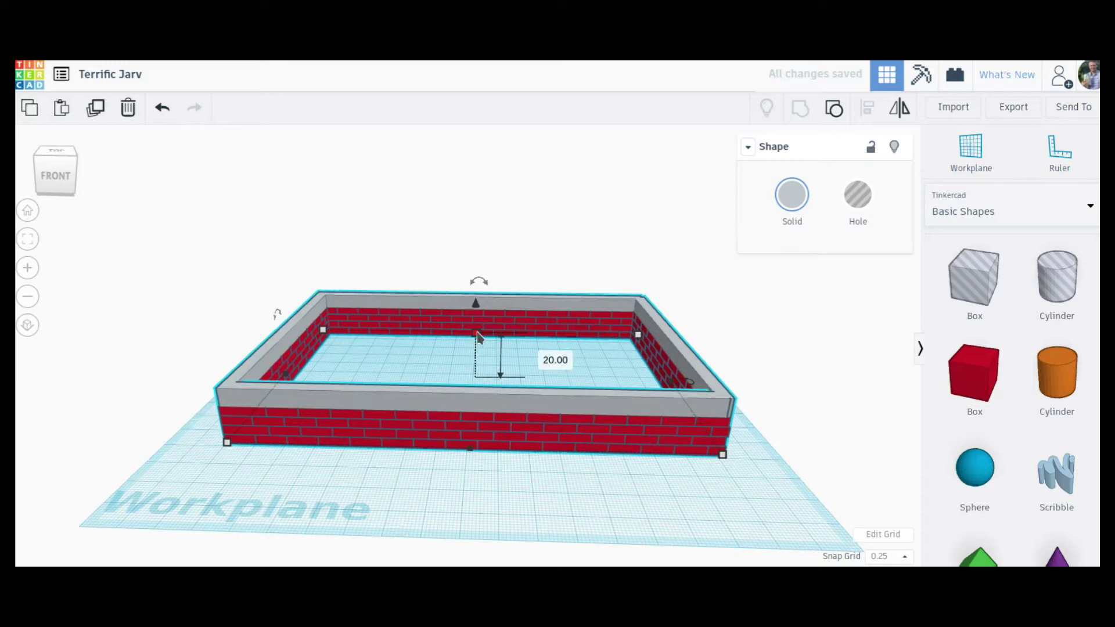
Raise the grouped grey filler, undo a stray downward move, and set its height to 50.00
drag(476, 332, 473, 210)
mouse_move(548, 465)
right_down()
mouse_move(569, 506)
mouse_move(558, 455)
right_up()
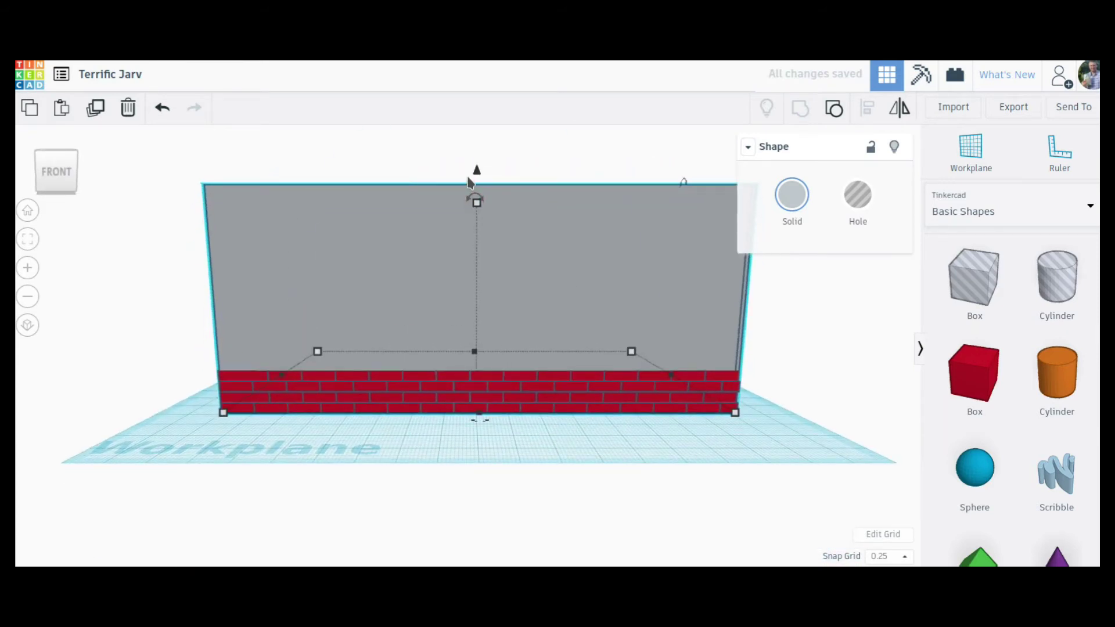
drag(481, 173, 476, 247)
key(ctrl+z)
click(660, 435)
right_drag(660, 436, 592, 470)
click(537, 426)
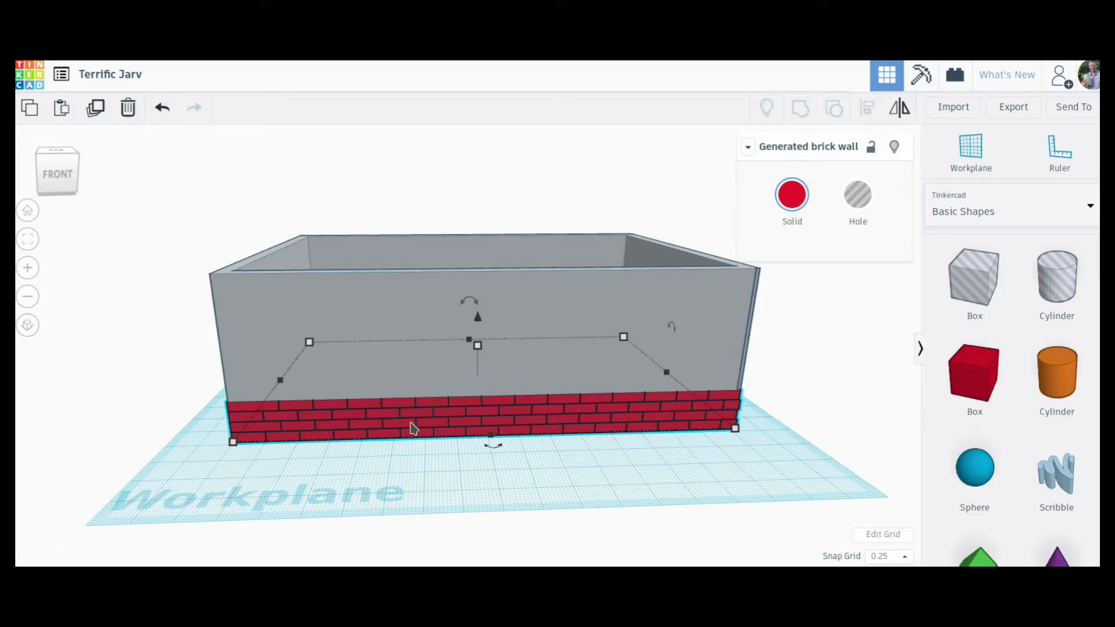
Duplicate the brick wall and lift the copy to 13.75, aligning it on the original
click(95, 110)
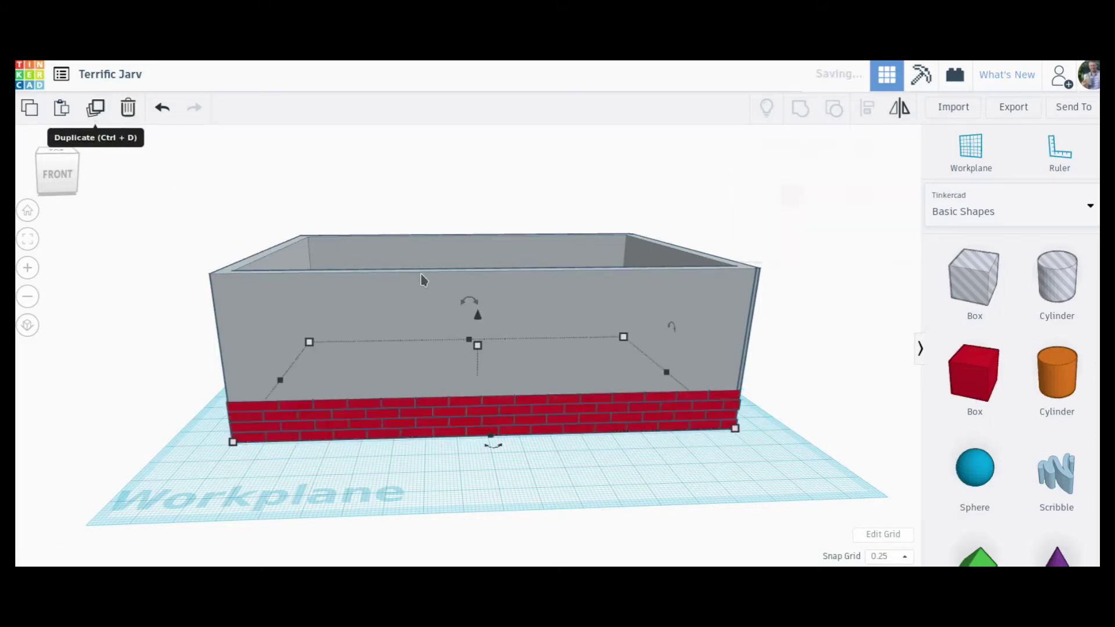
drag(477, 321, 473, 288)
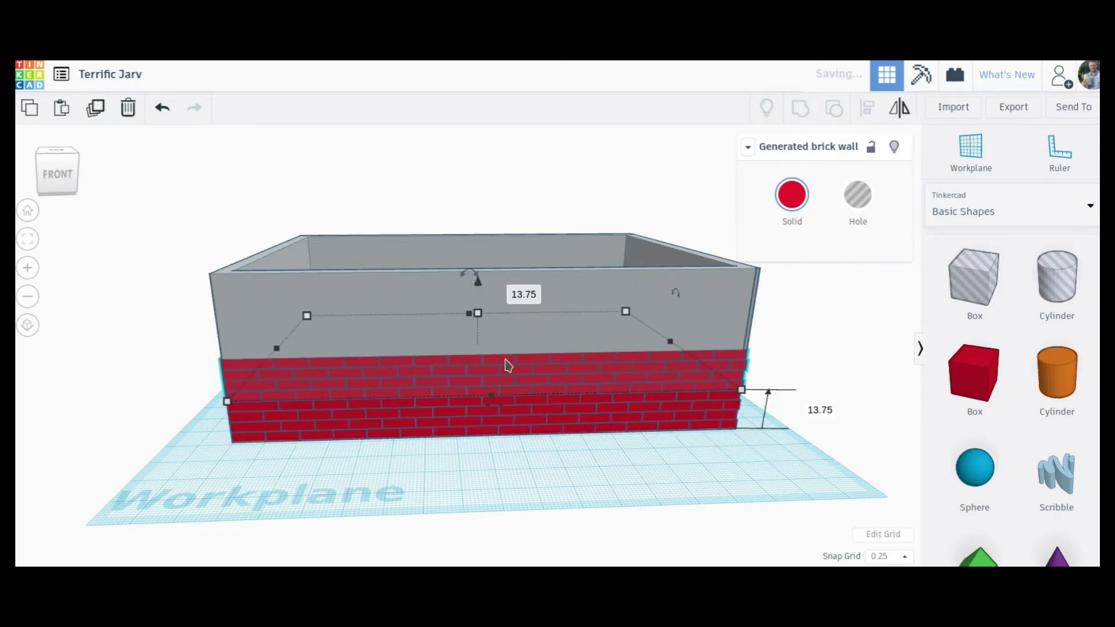
scroll(553, 441, up, 5)
scroll(559, 477, up, 4)
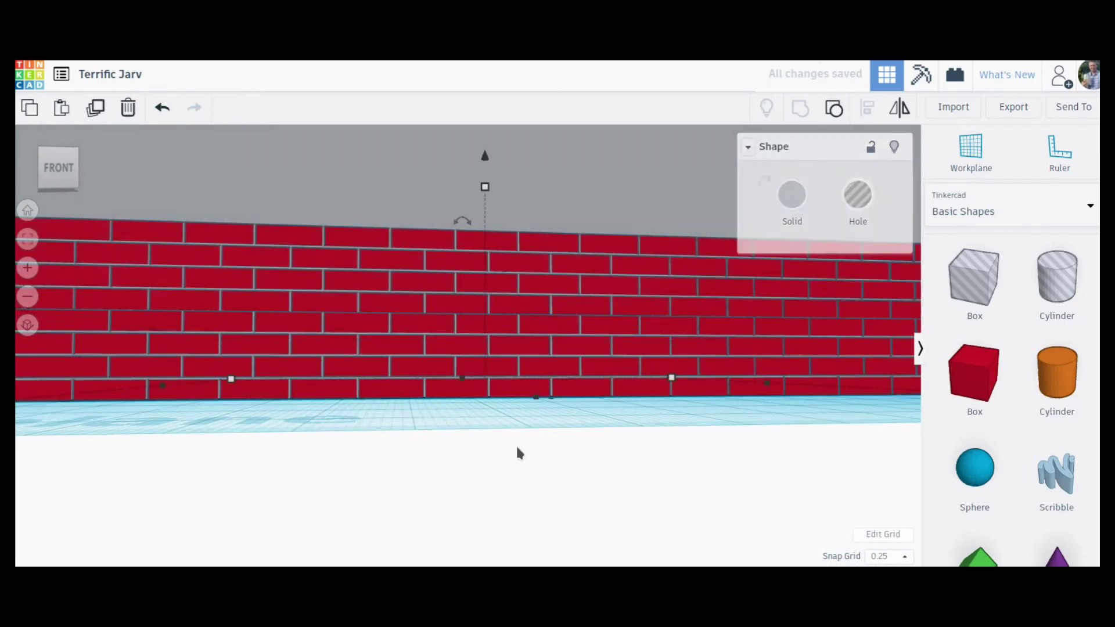
click(517, 450)
click(492, 231)
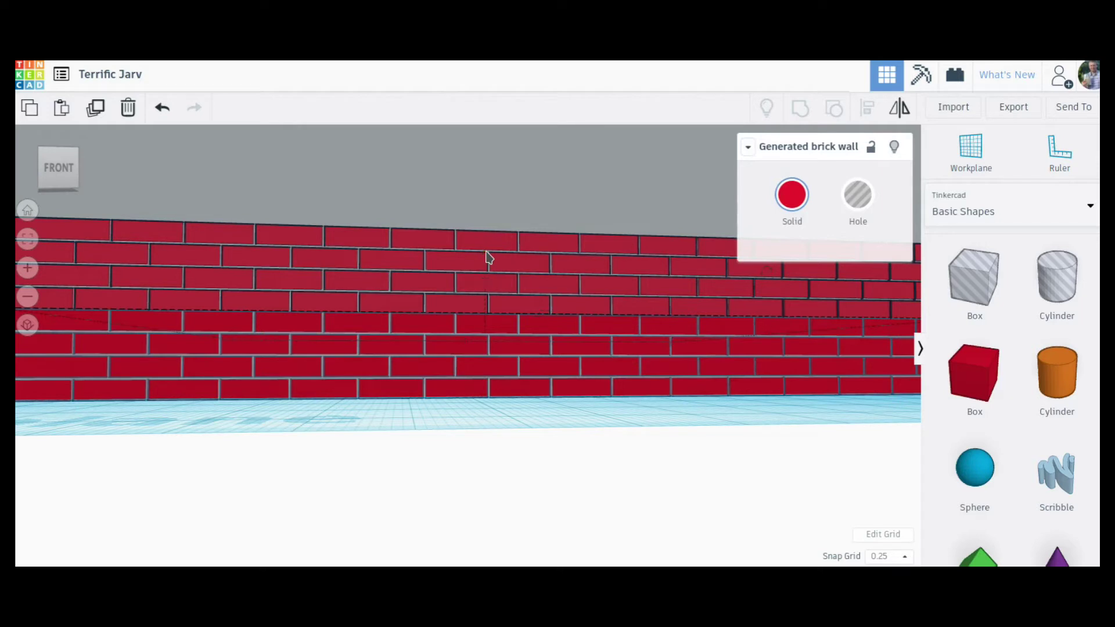
drag(488, 257, 486, 256)
Duplicate the upper brick layer and raise the new copy to about 28
click(595, 441)
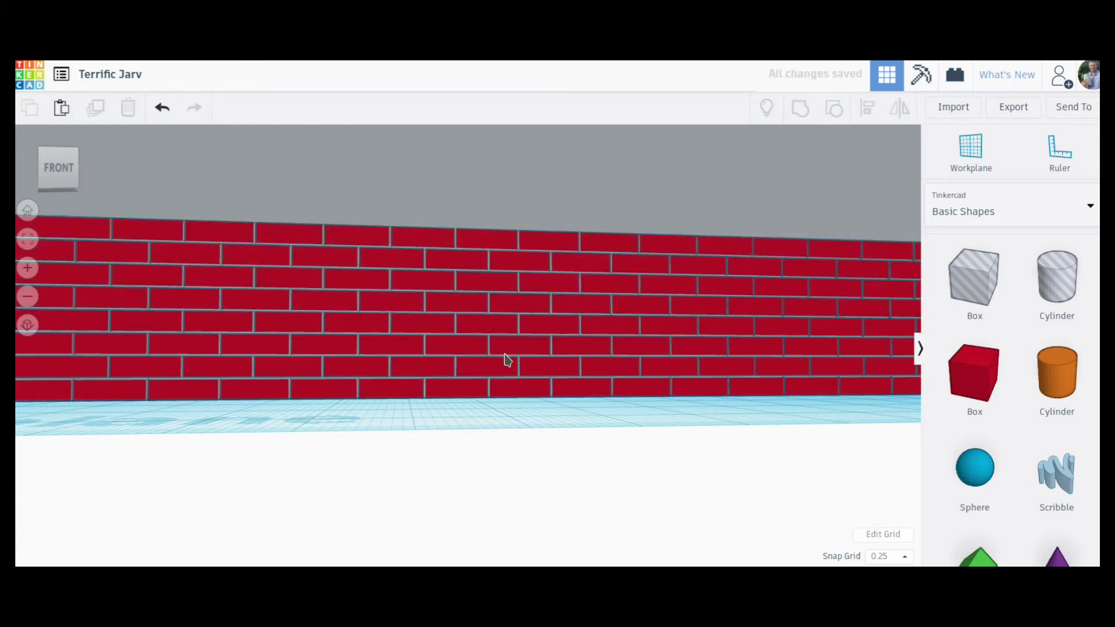
key(f)
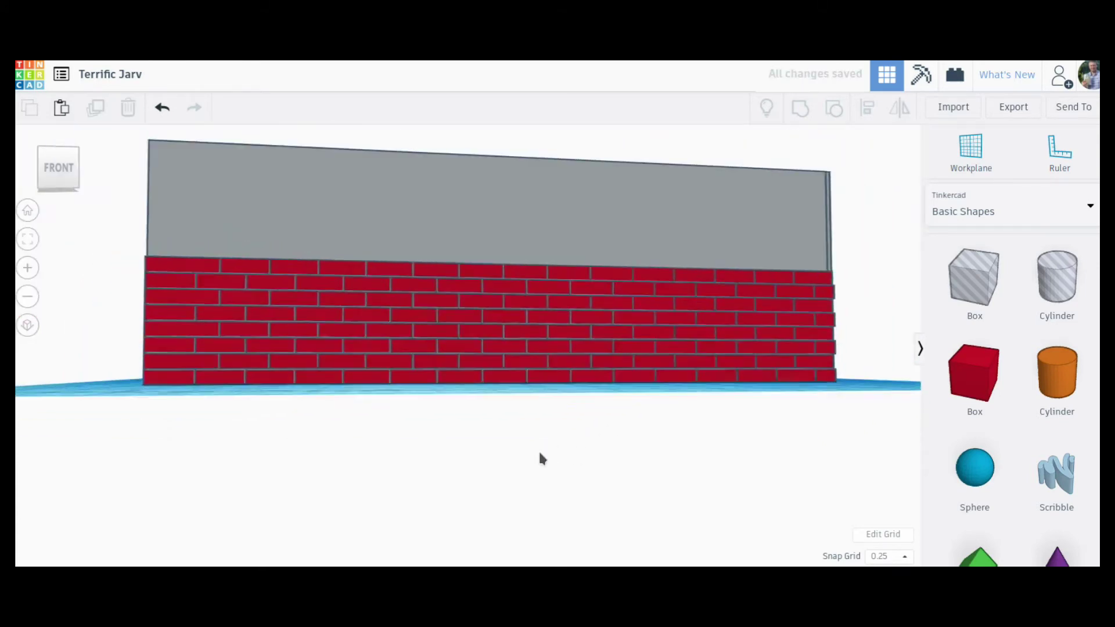
right_drag(538, 468, 528, 426)
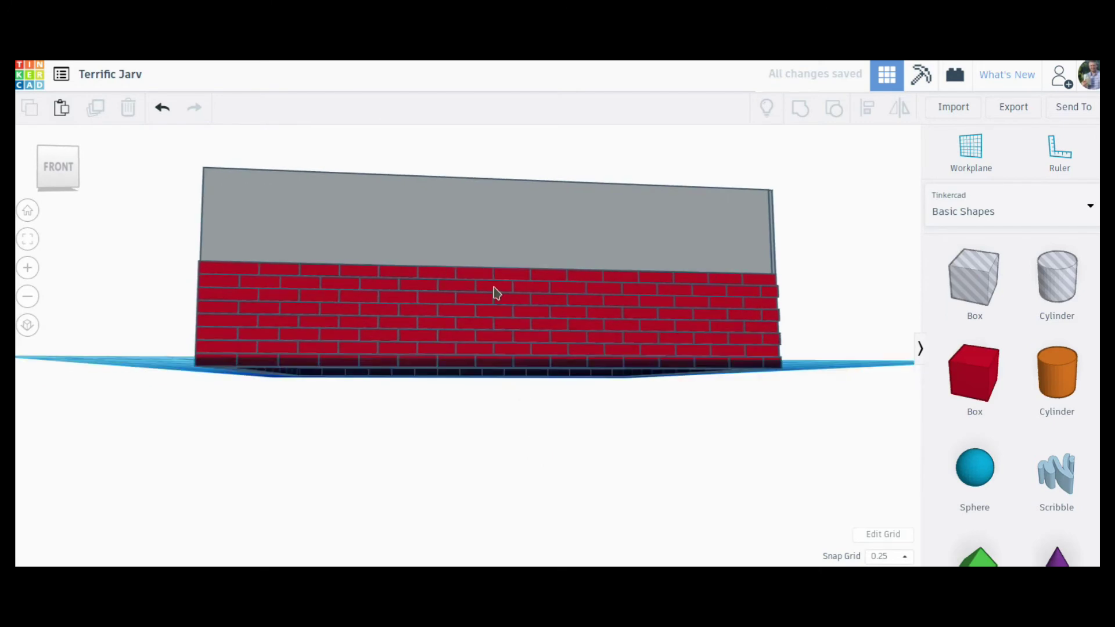
click(498, 348)
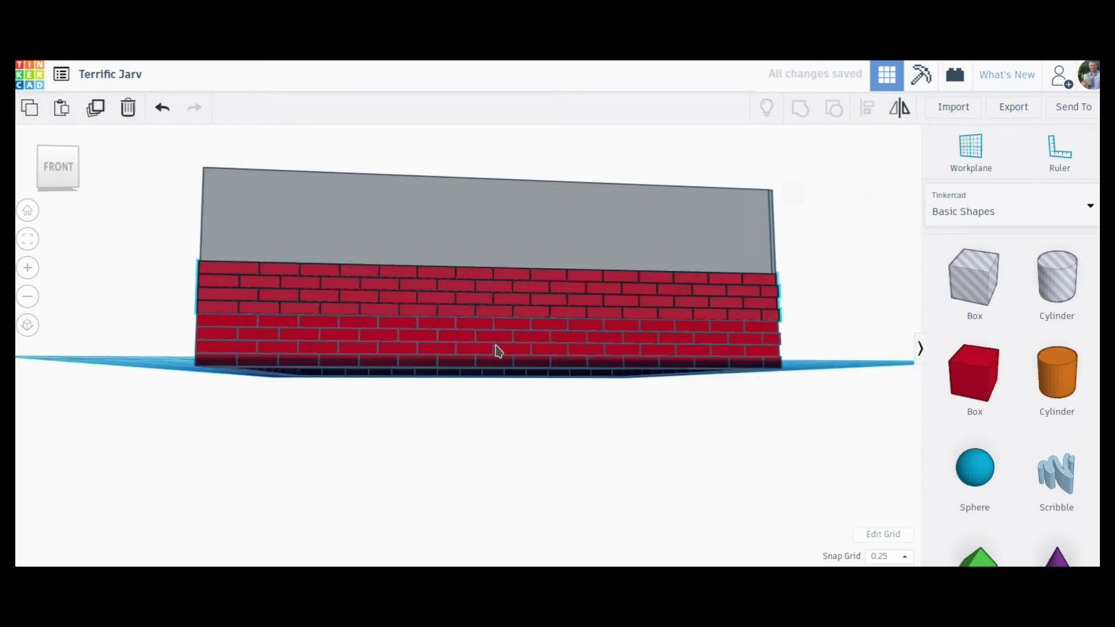
click(96, 109)
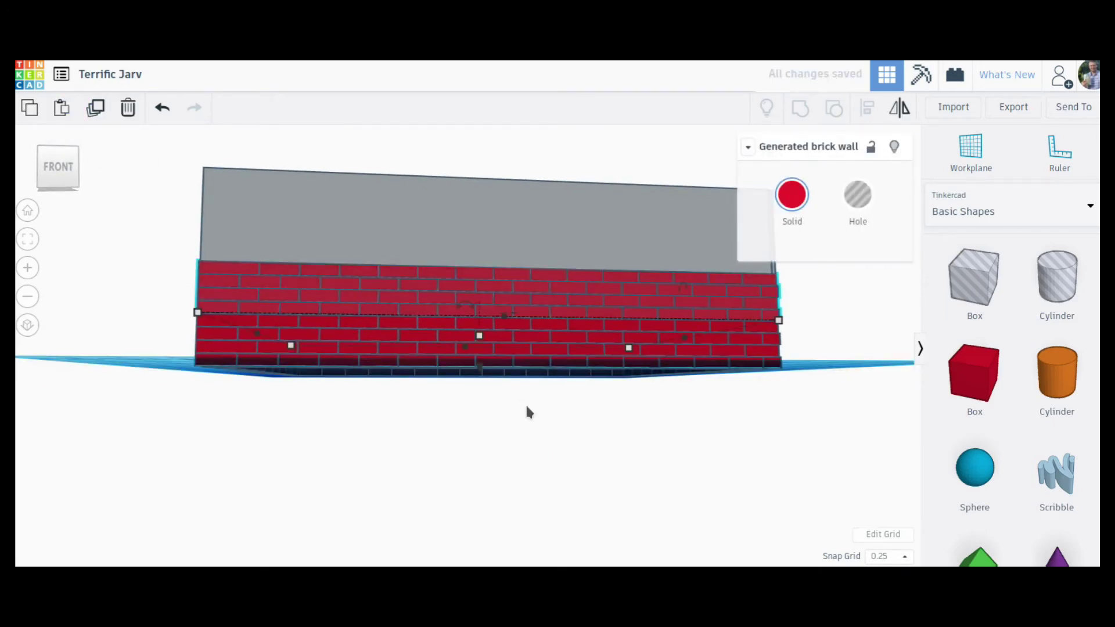
right_drag(519, 475, 502, 491)
mouse_move(476, 312)
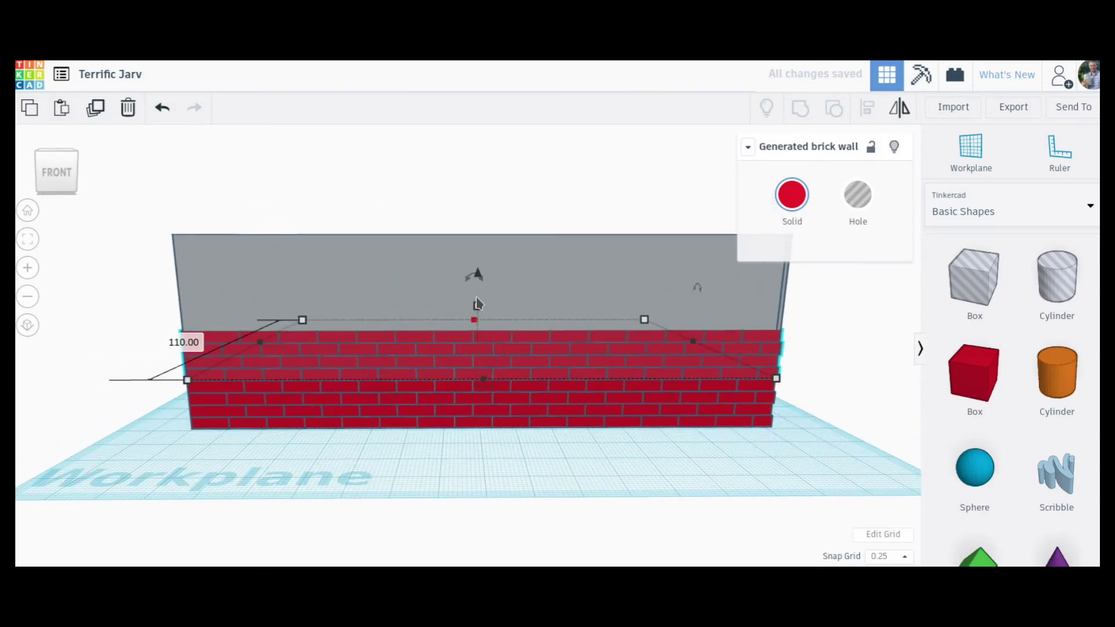
drag(478, 279, 482, 234)
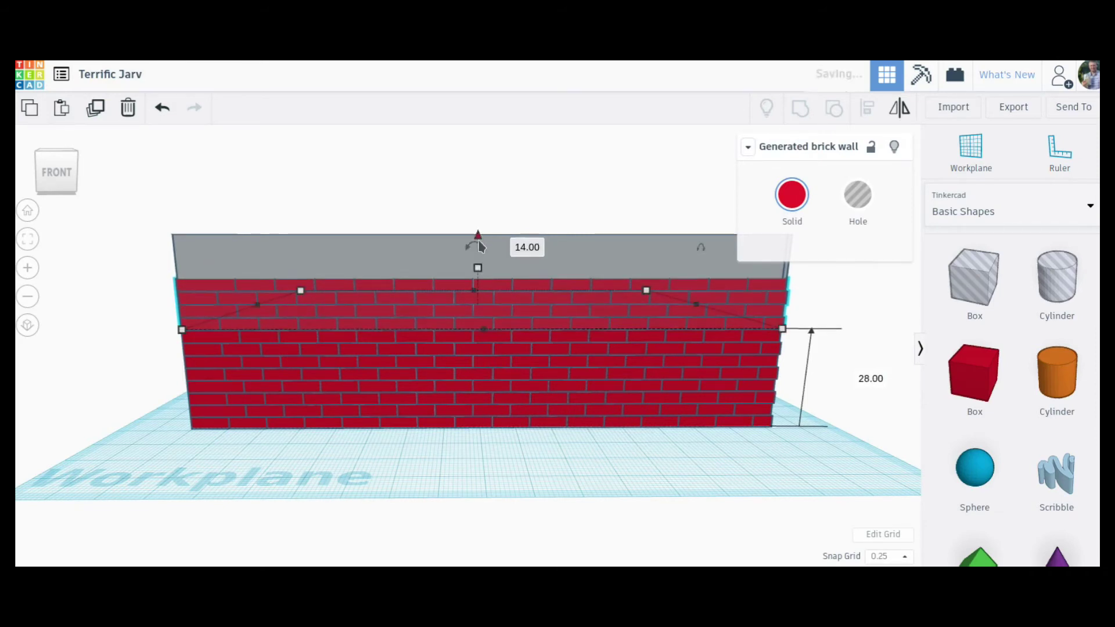
Make another copy of the brick layer and inspect all four walls
click(95, 109)
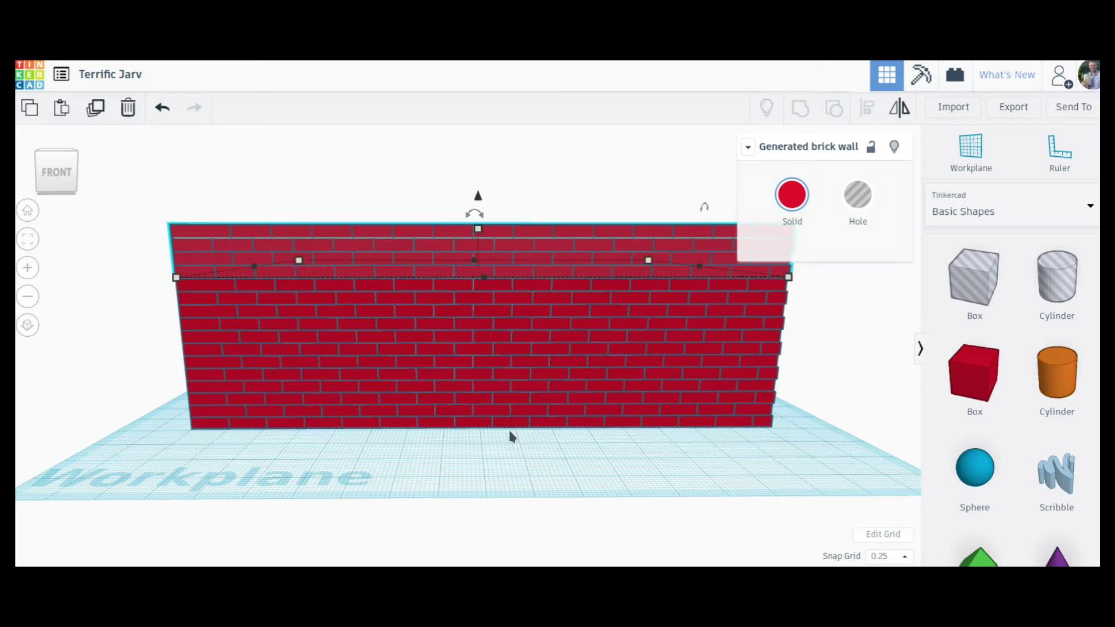
mouse_move(508, 430)
right_down()
mouse_move(493, 510)
mouse_move(493, 424)
right_up()
right_drag(570, 450, 552, 470)
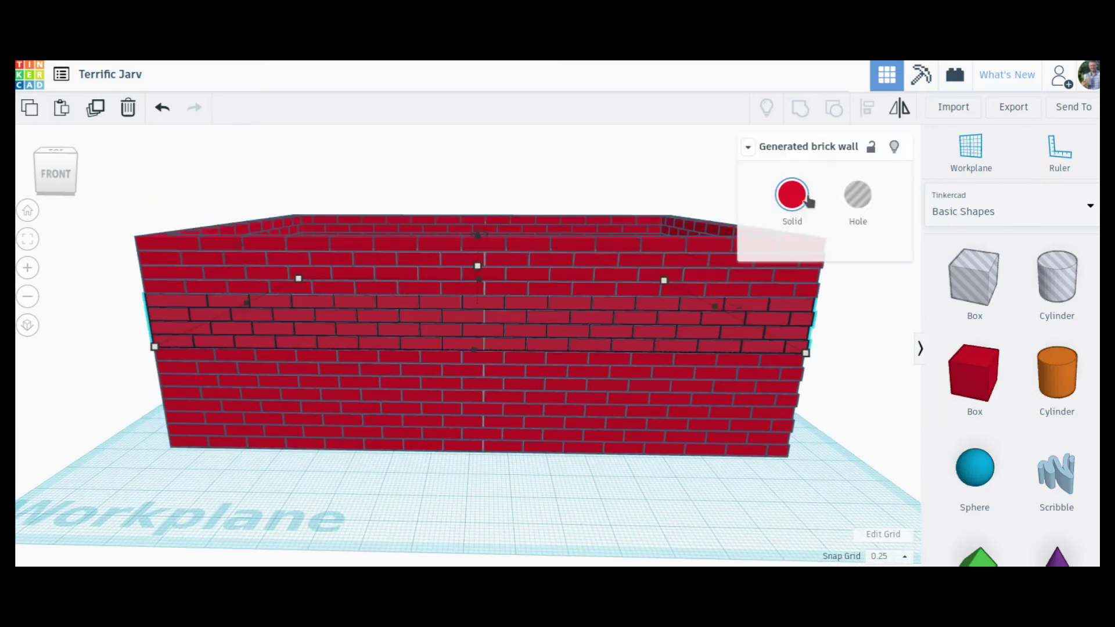
Hide the top brick layer, raise the grey filler to about 55, then show all layers again
click(894, 147)
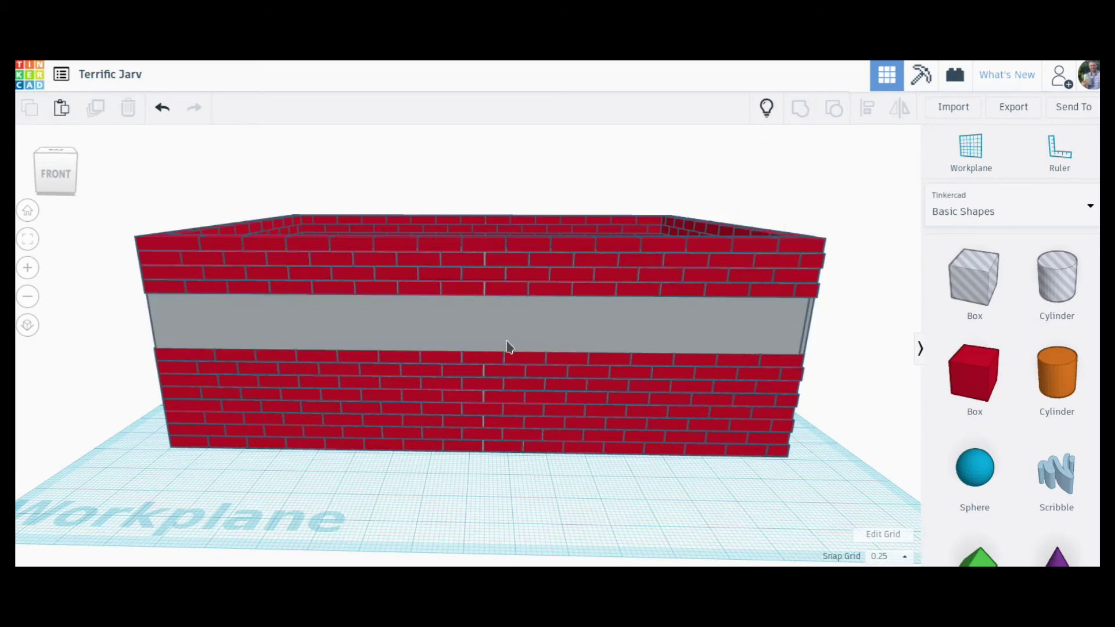
click(511, 332)
mouse_move(480, 234)
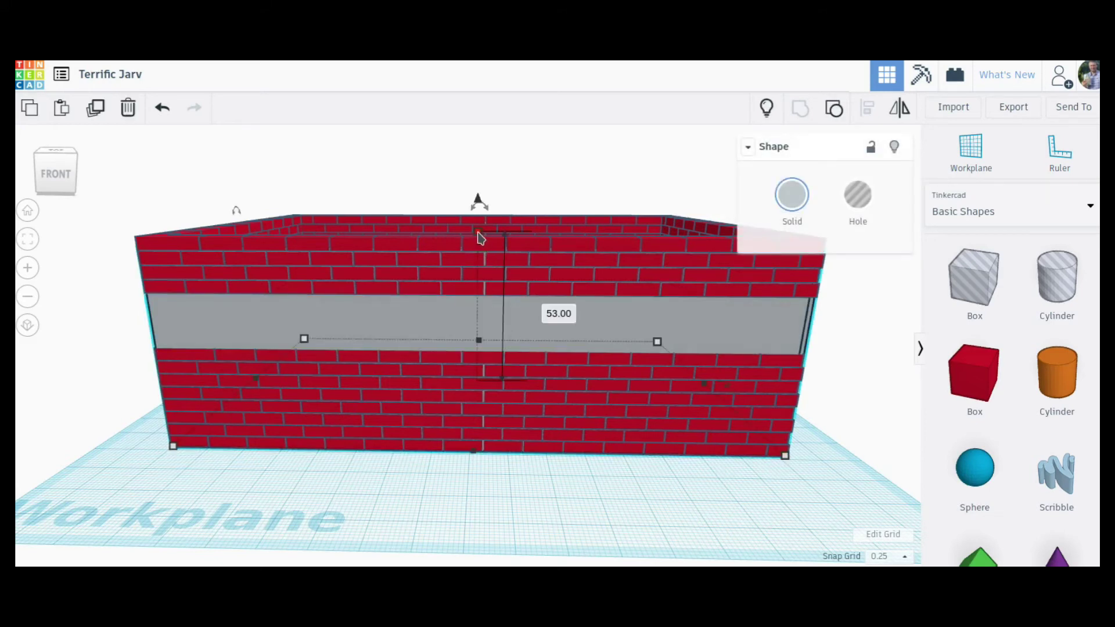
drag(480, 232, 485, 229)
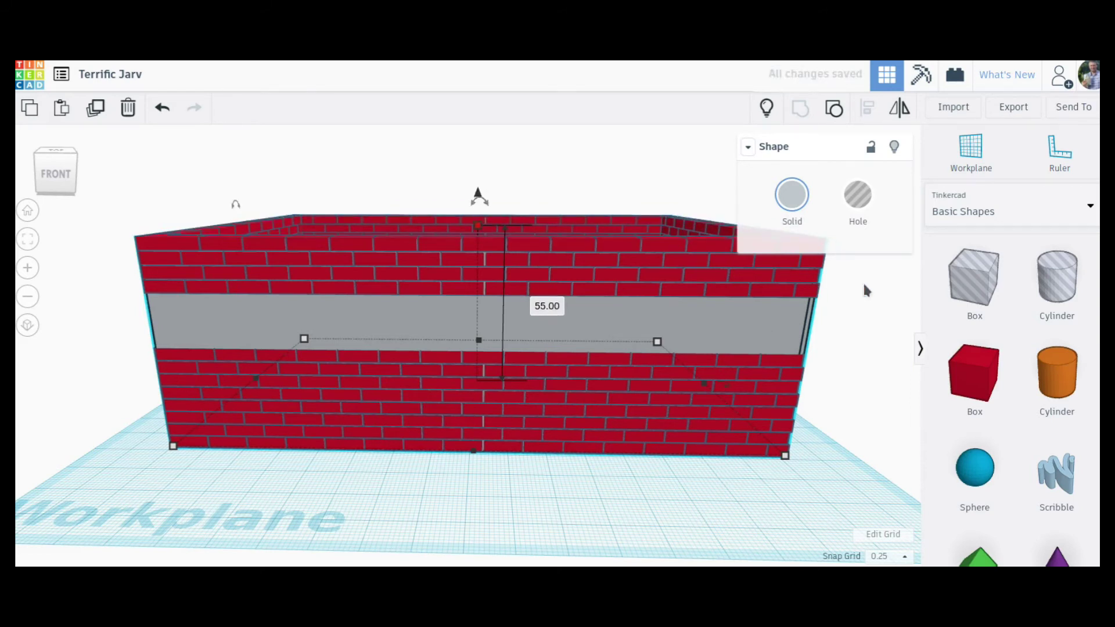
click(766, 108)
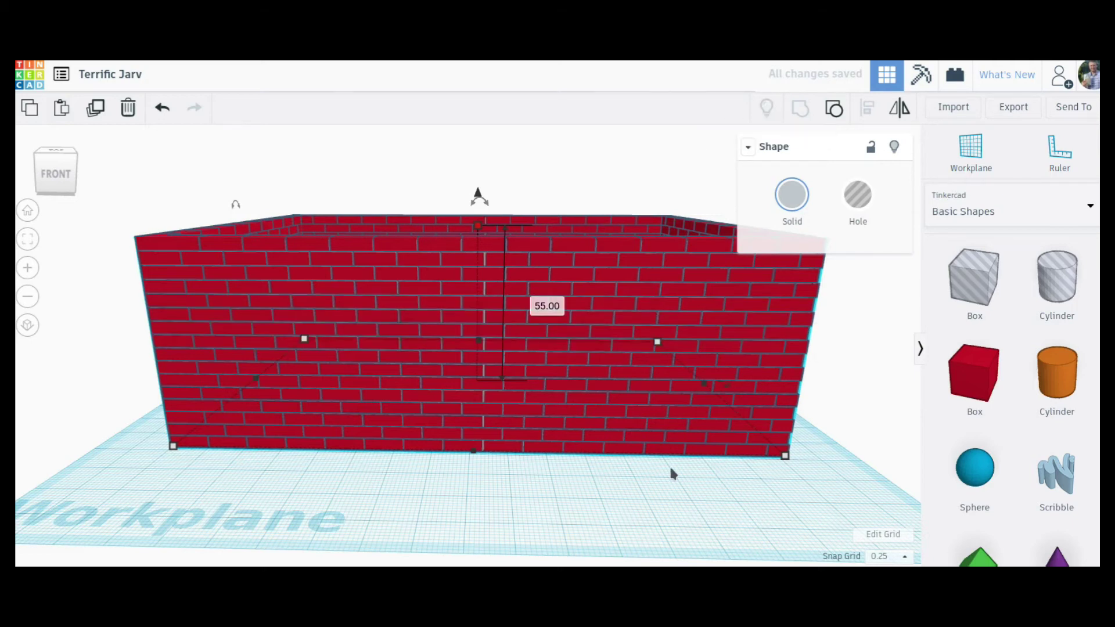
click(687, 500)
mouse_move(688, 510)
right_down()
mouse_move(622, 528)
mouse_move(781, 552)
mouse_move(676, 552)
mouse_move(696, 494)
right_up()
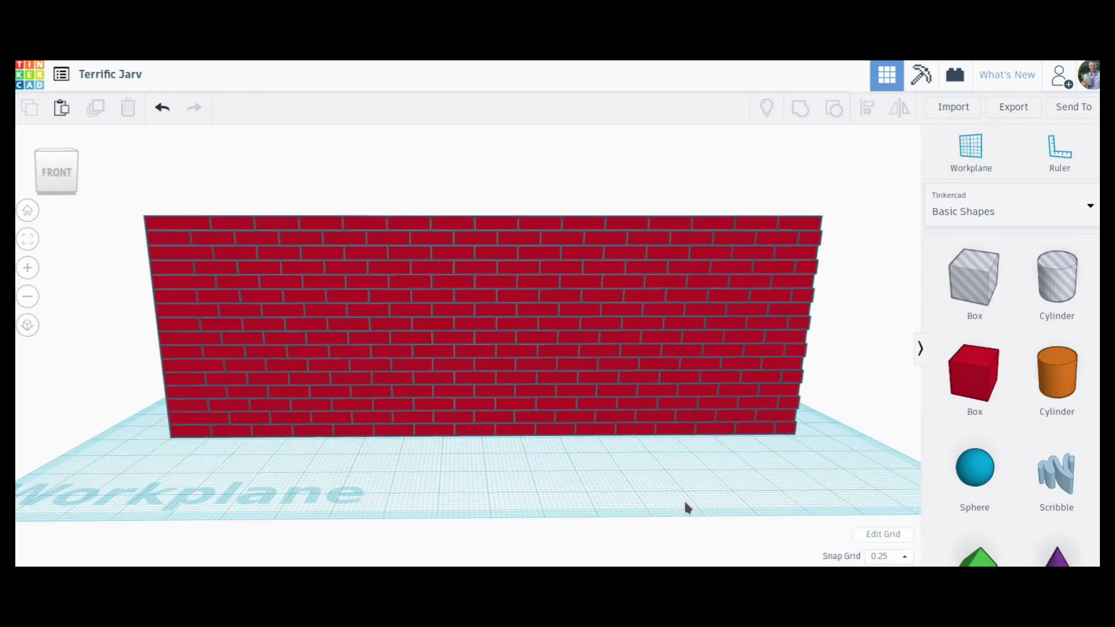
scroll(684, 500, up, 3)
scroll(678, 493, down, 5)
right_drag(675, 492, 662, 477)
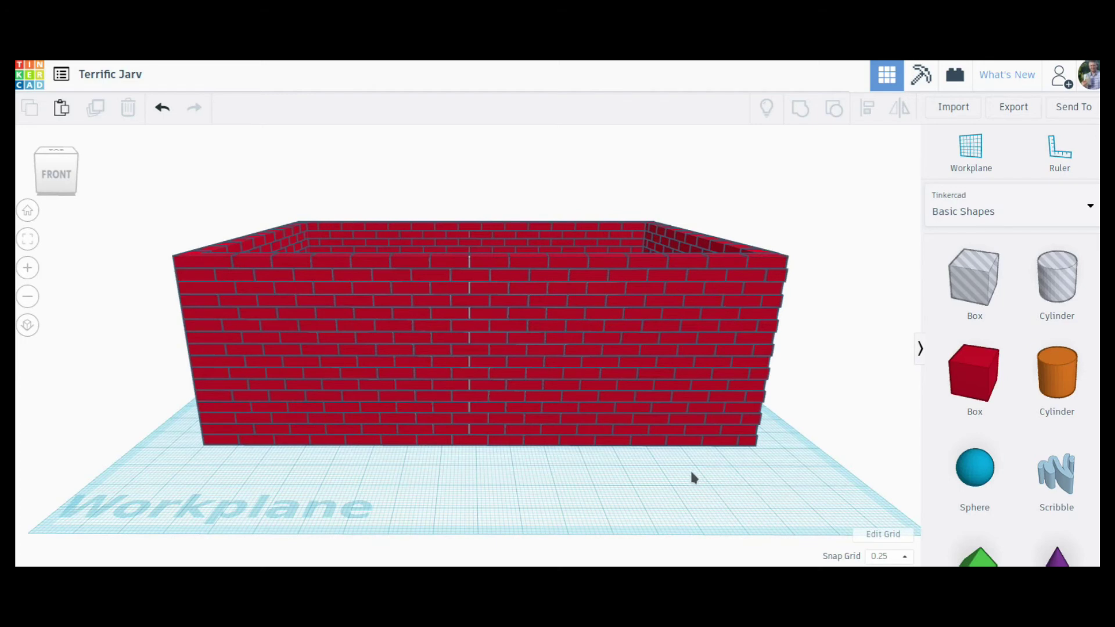
mouse_move(691, 472)
right_down()
mouse_move(689, 506)
mouse_move(688, 476)
right_up()
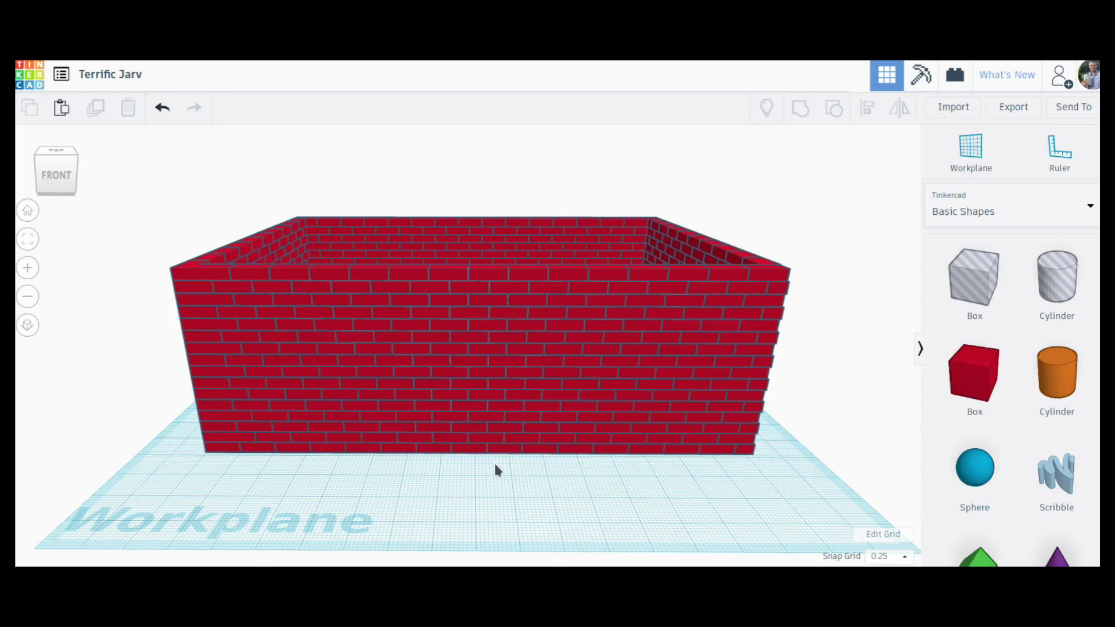
mouse_move(505, 479)
right_down()
mouse_move(512, 515)
mouse_move(535, 540)
mouse_move(500, 532)
mouse_move(500, 490)
mouse_move(521, 467)
right_up()
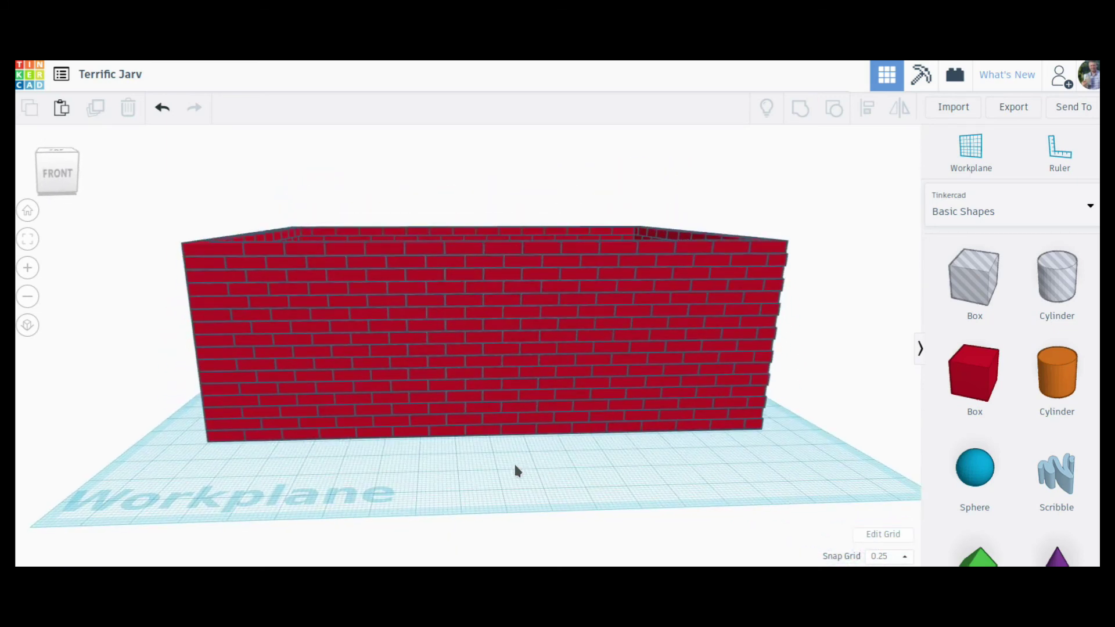
right_drag(515, 465, 488, 393)
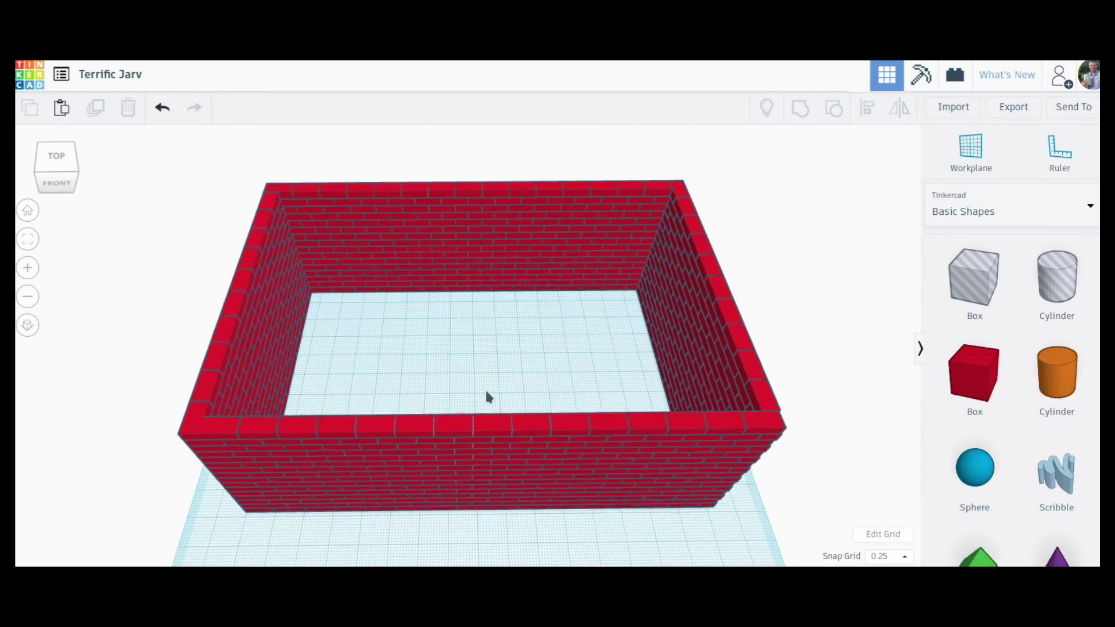